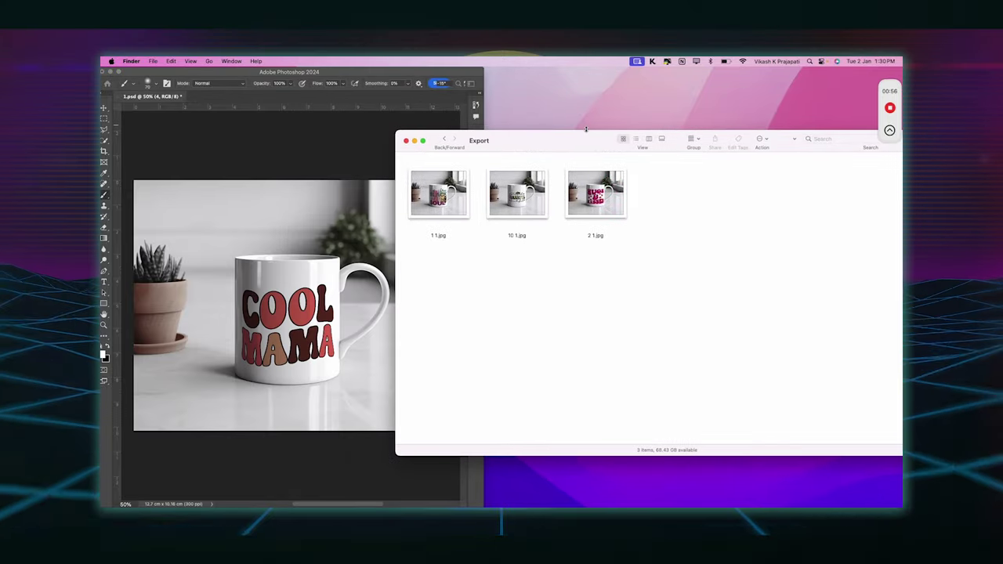
Scroll through the exported mockup previews before opening the Pmug12.jpg mug photo
scroll(800, 375, "down", 5)
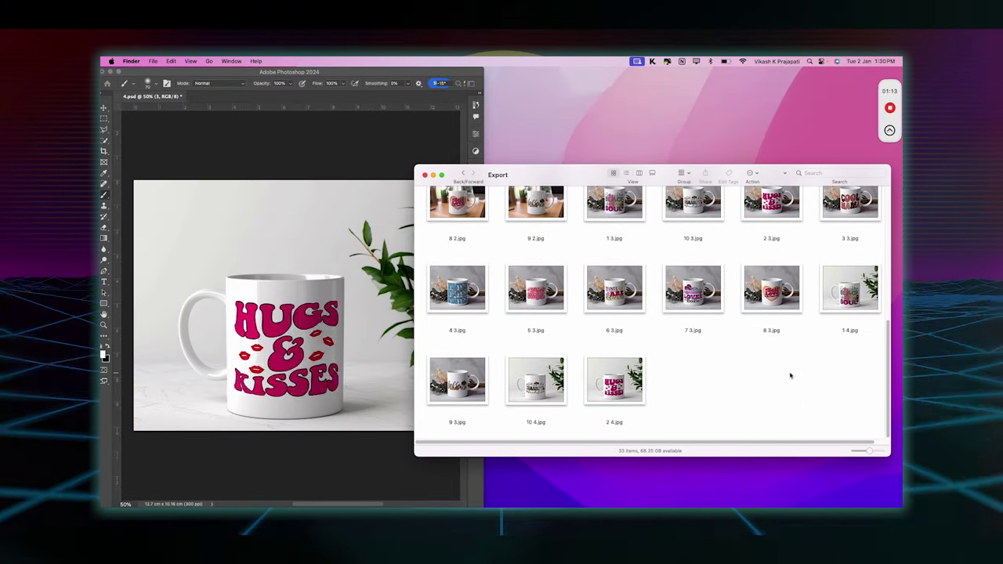
scroll(788, 376, "down", 3)
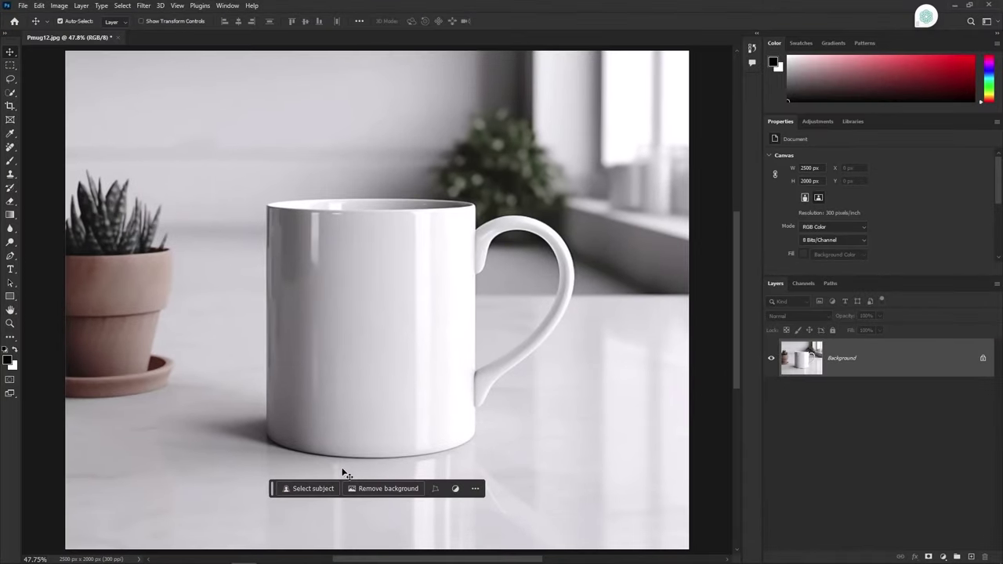
Draw an 853 × 1044 px rectangle over the mug body with stroke None and a coral-pink fill
right_click(10, 296)
left_click(57, 303)
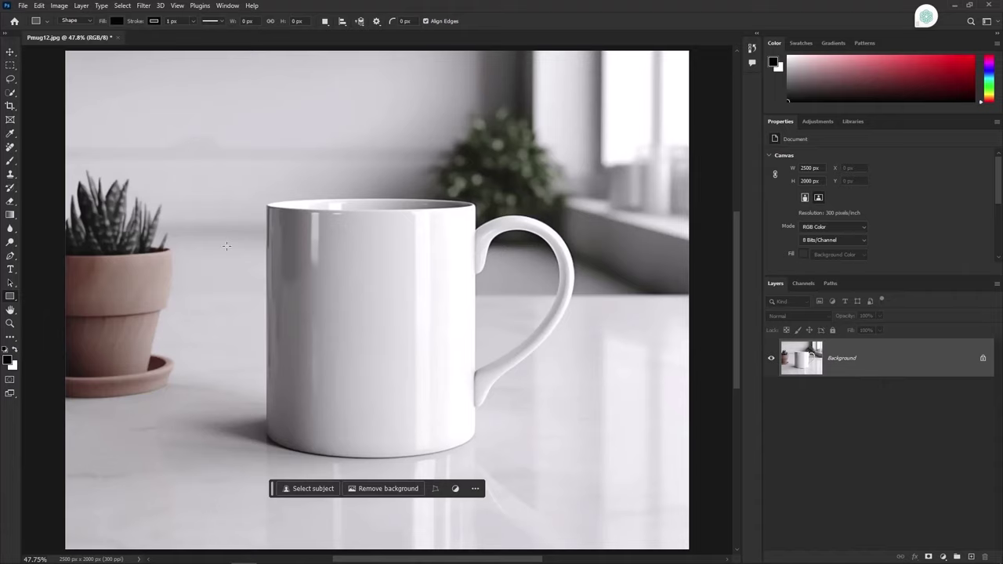
left_click_drag(263, 202, 474, 461)
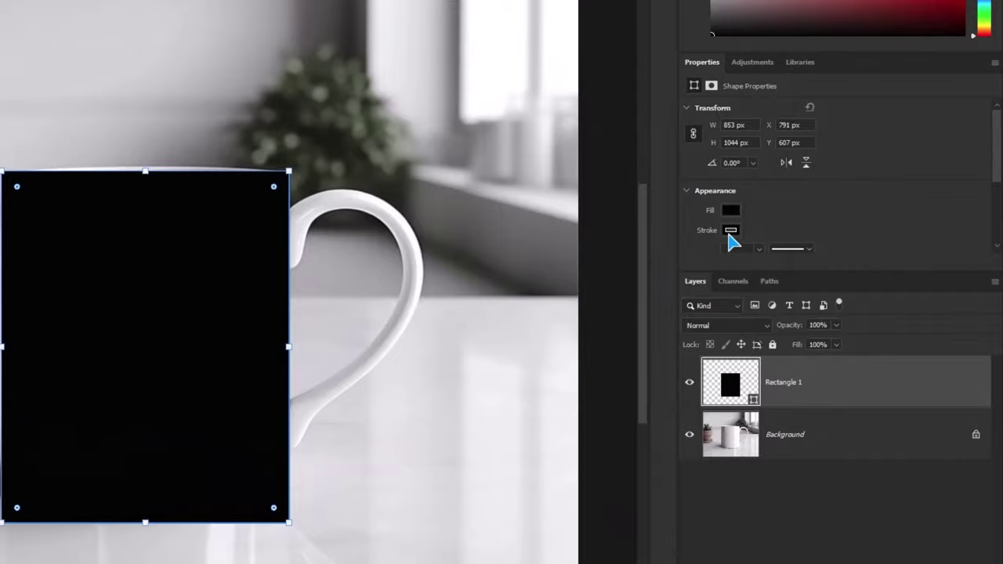
left_click(801, 245)
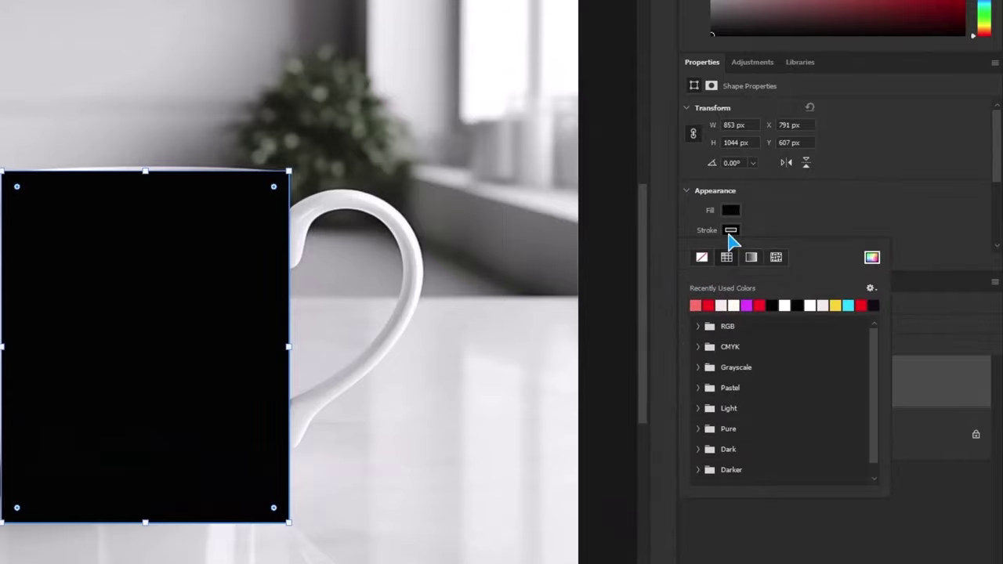
left_click(702, 259)
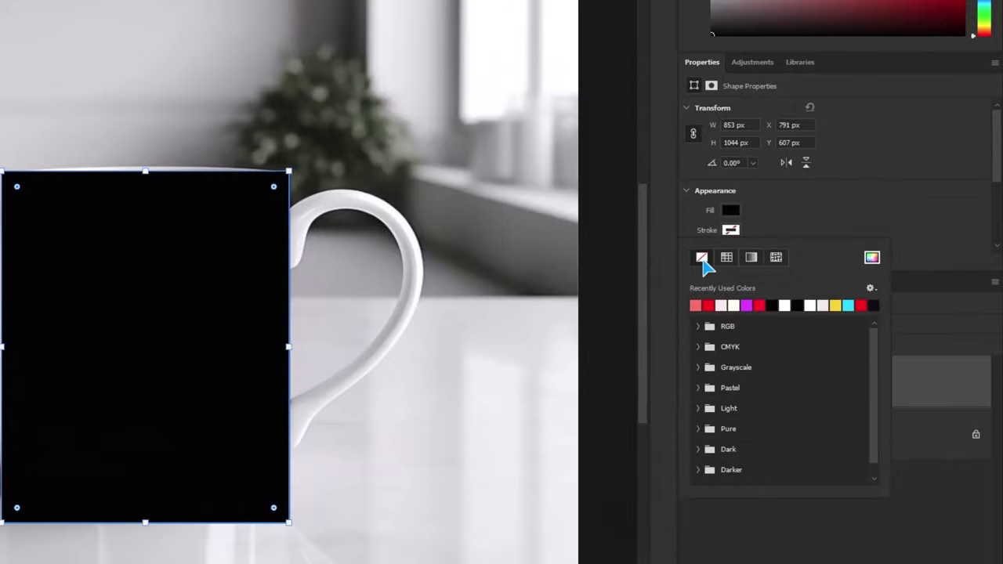
left_click(729, 213)
left_click(697, 286)
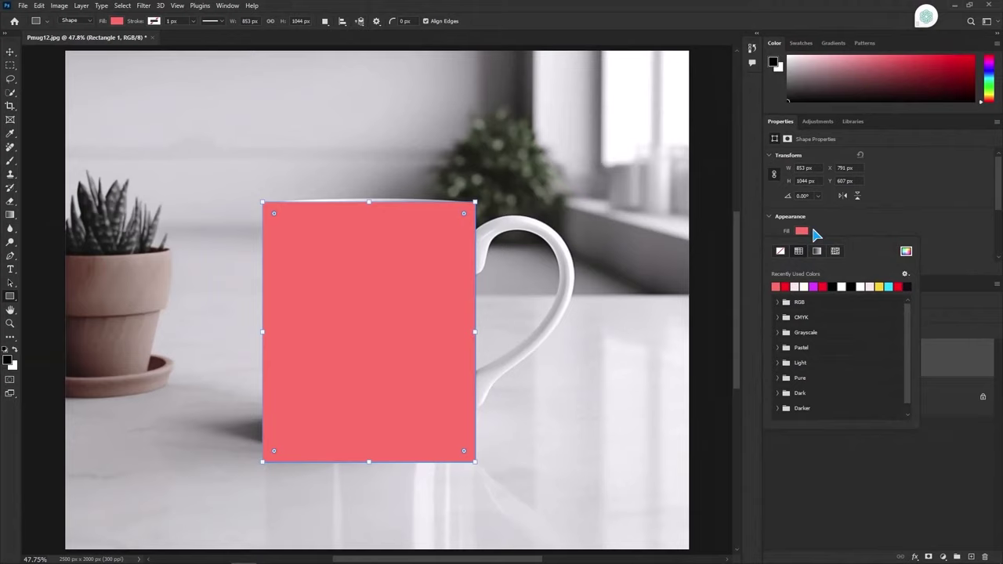
left_click(805, 235)
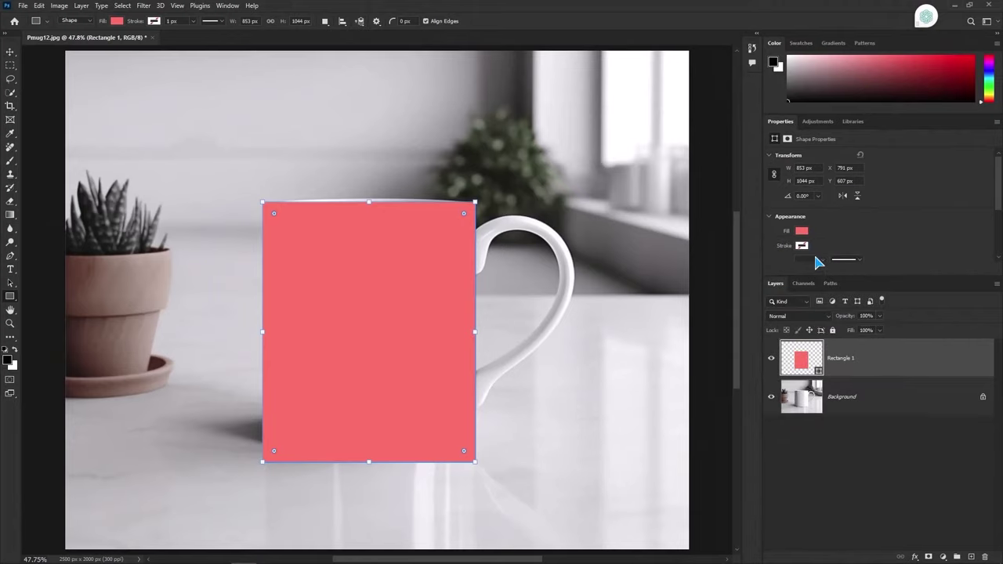
Convert Rectangle 1 to a smart object and lower its opacity to 29%
right_click(912, 372)
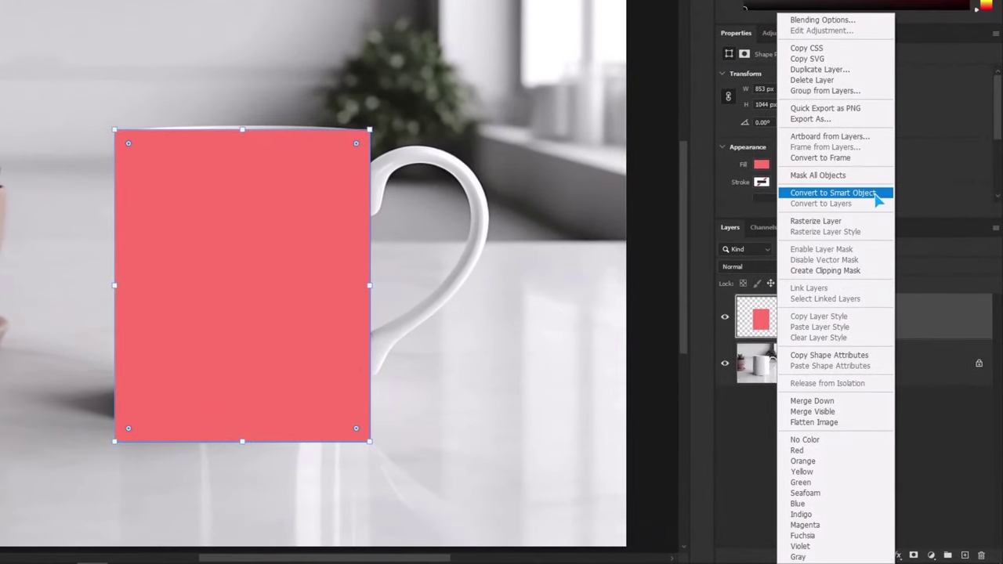
left_click(833, 193)
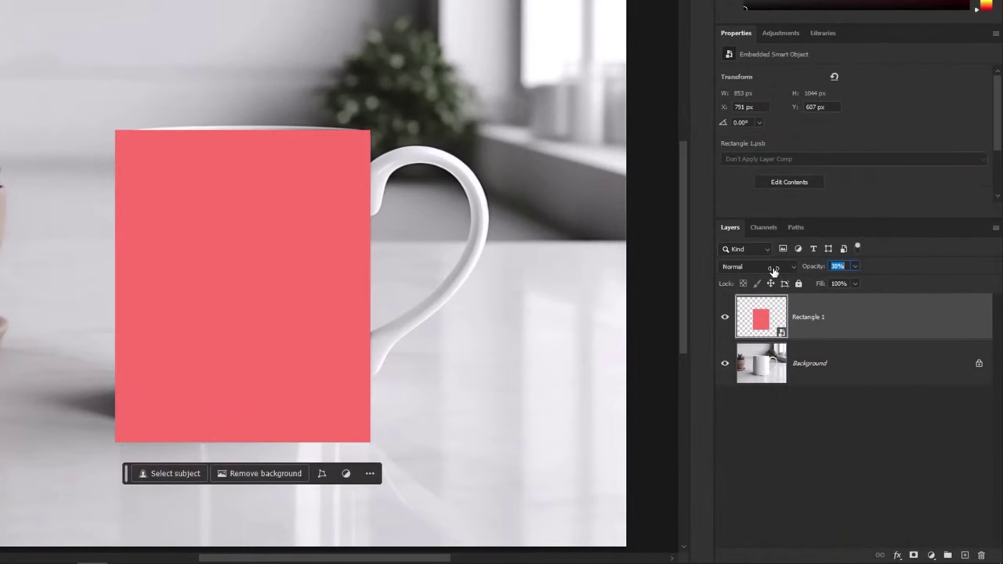
left_click_drag(773, 270, 769, 269)
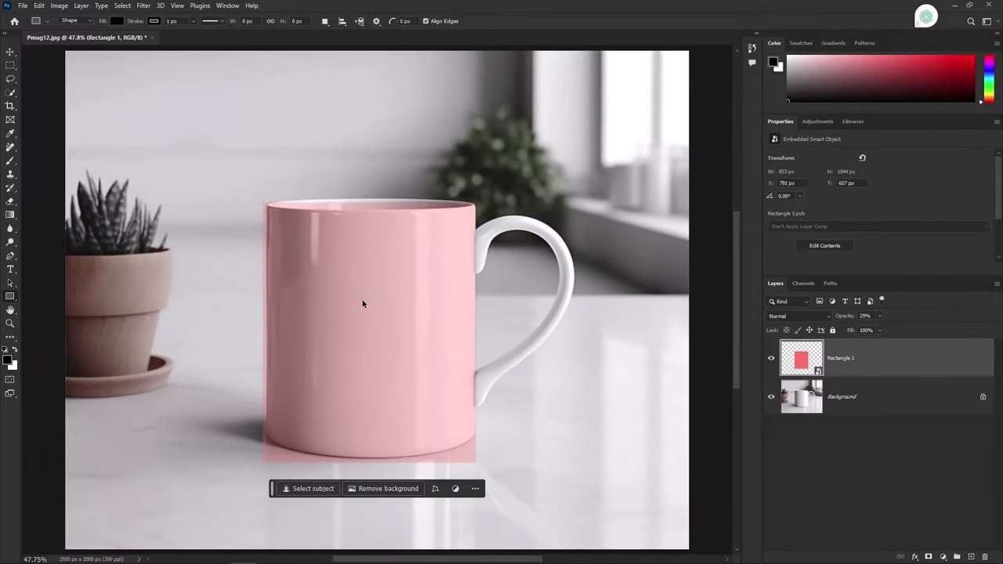
scroll(365, 305, "up", 2)
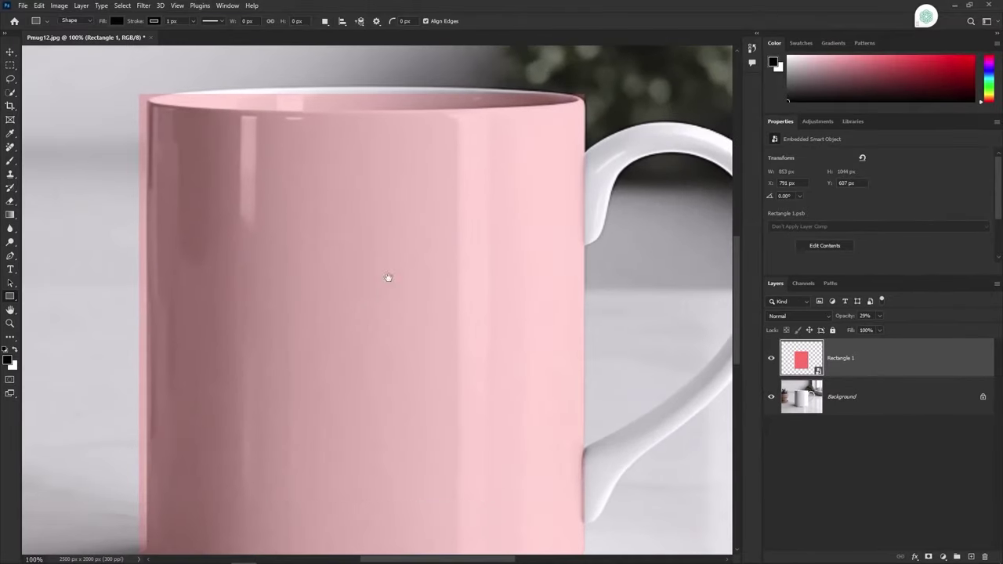
Free Transform Rectangle 1 and apply the Cylinder warp preset
key("ctrl+minus")
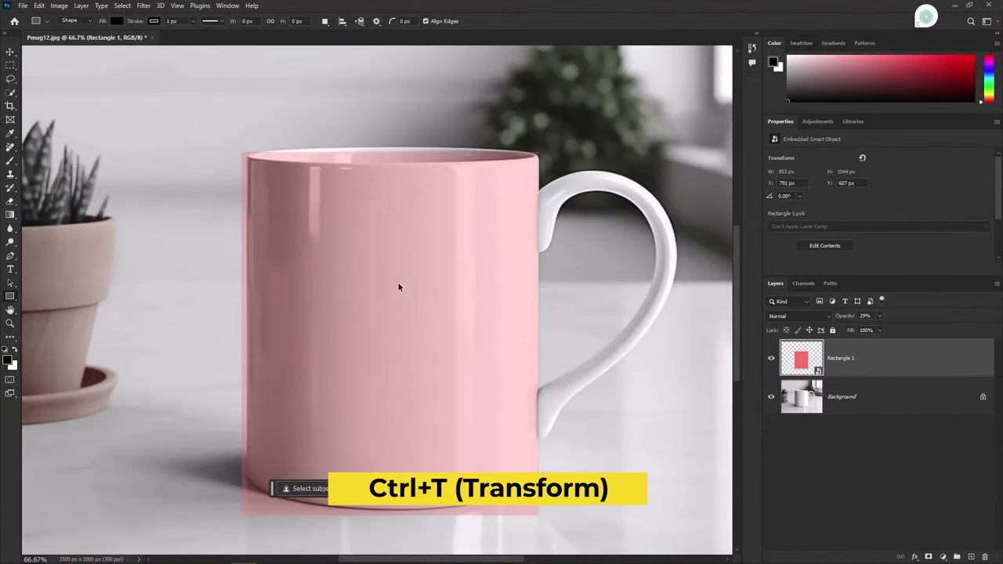
key("ctrl+t")
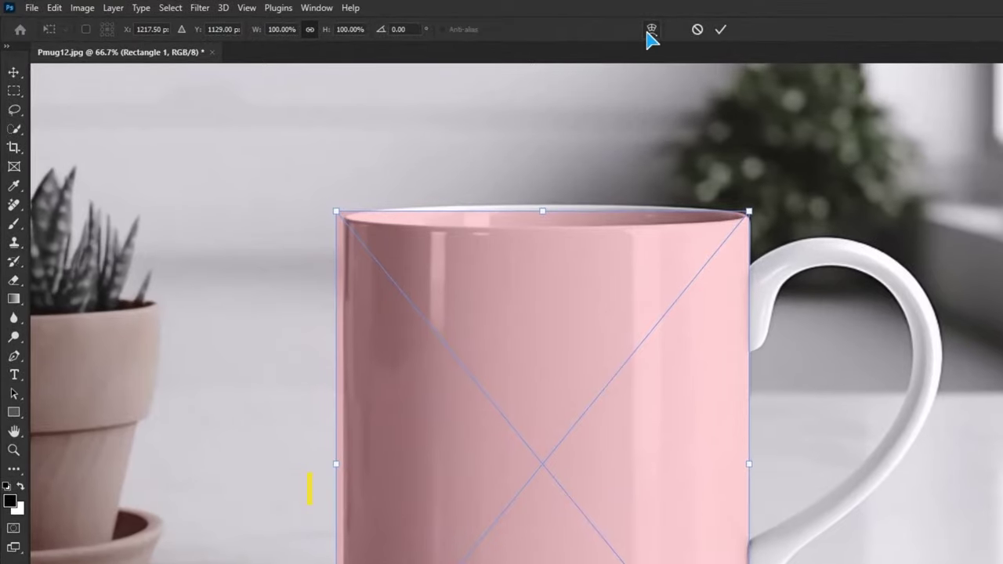
left_click(651, 31)
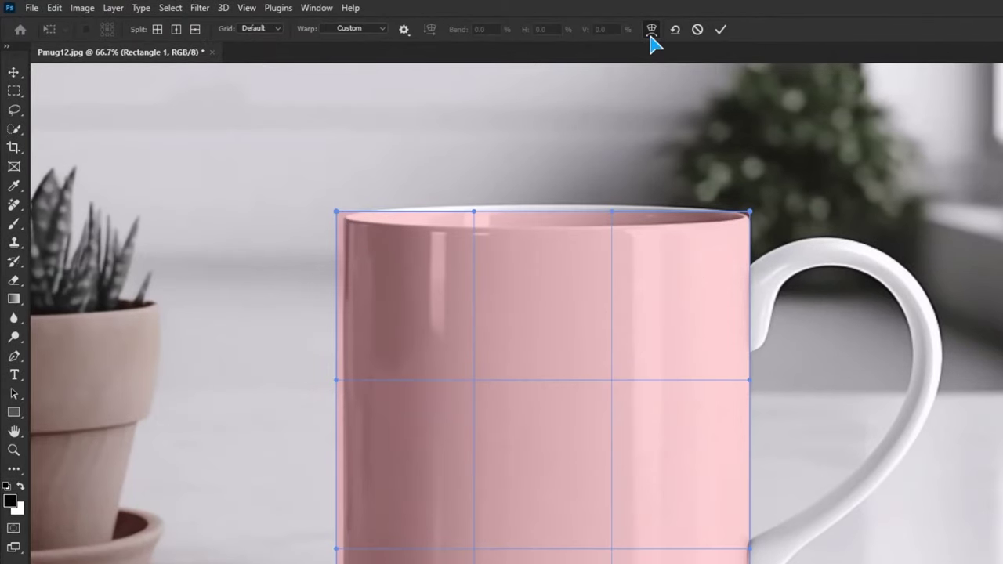
left_click(369, 32)
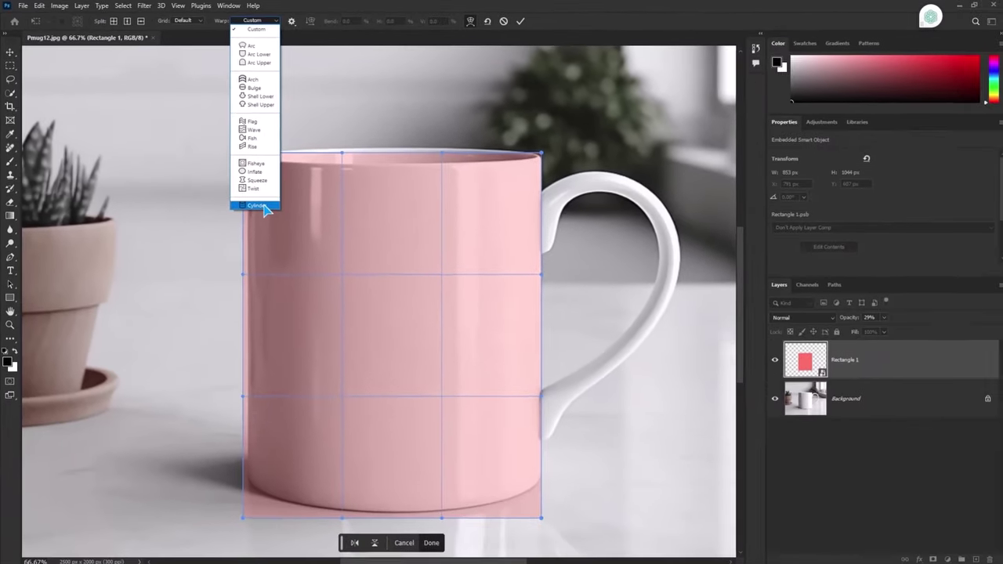
left_click(264, 207)
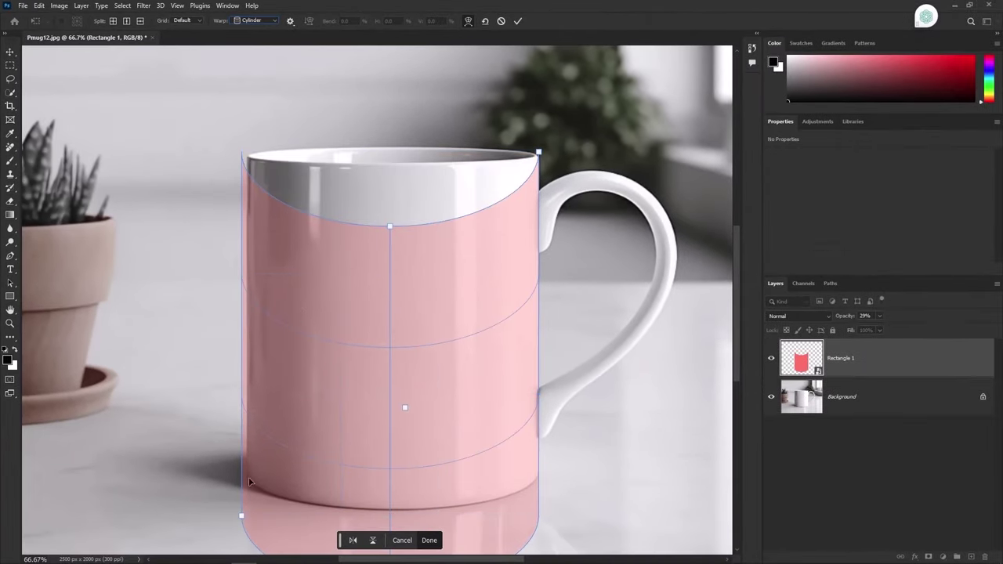
Adjust the warp handles so the overlay's edges and curves match the mug's rim and base
left_click_drag(241, 515, 247, 512)
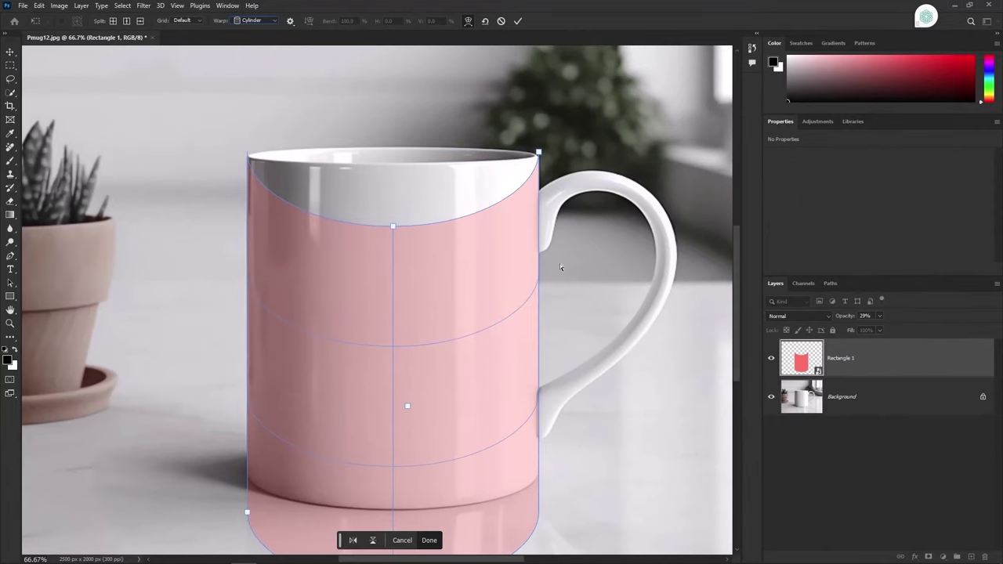
scroll(460, 293, "down", 3)
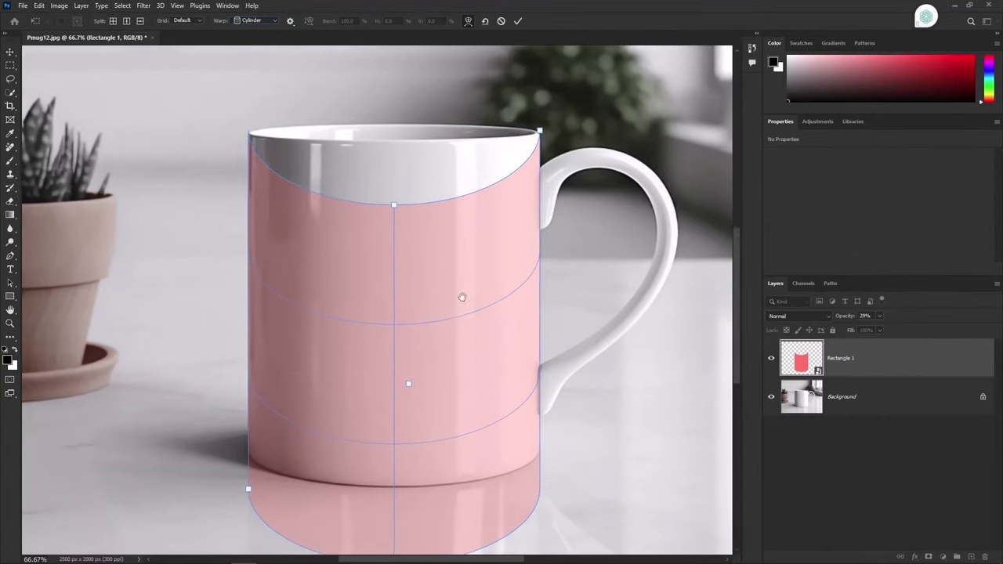
left_click_drag(394, 161, 393, 100)
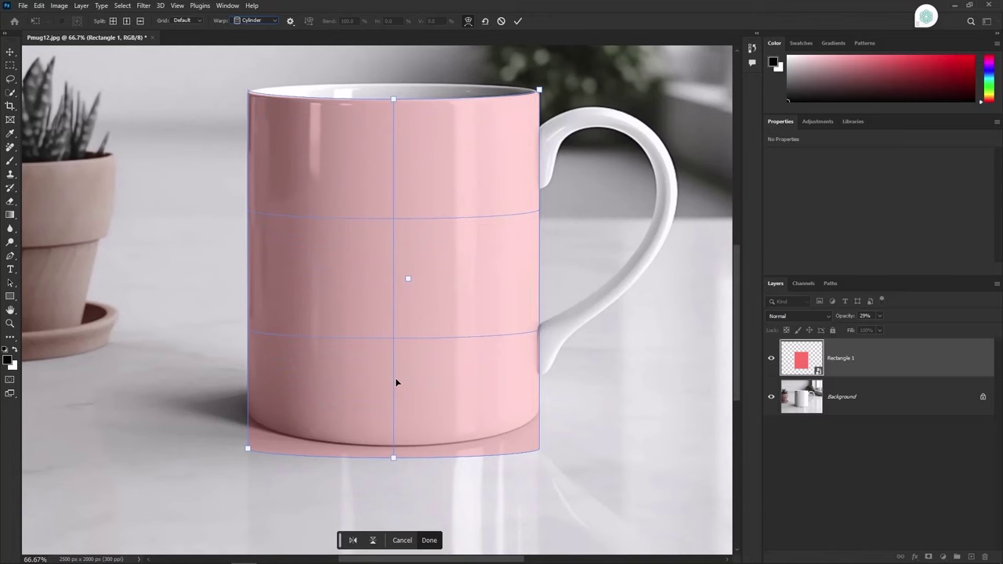
left_click_drag(247, 450, 247, 421)
left_click_drag(393, 424, 393, 447)
key("ctrl+plus")
key("ctrl+plus")
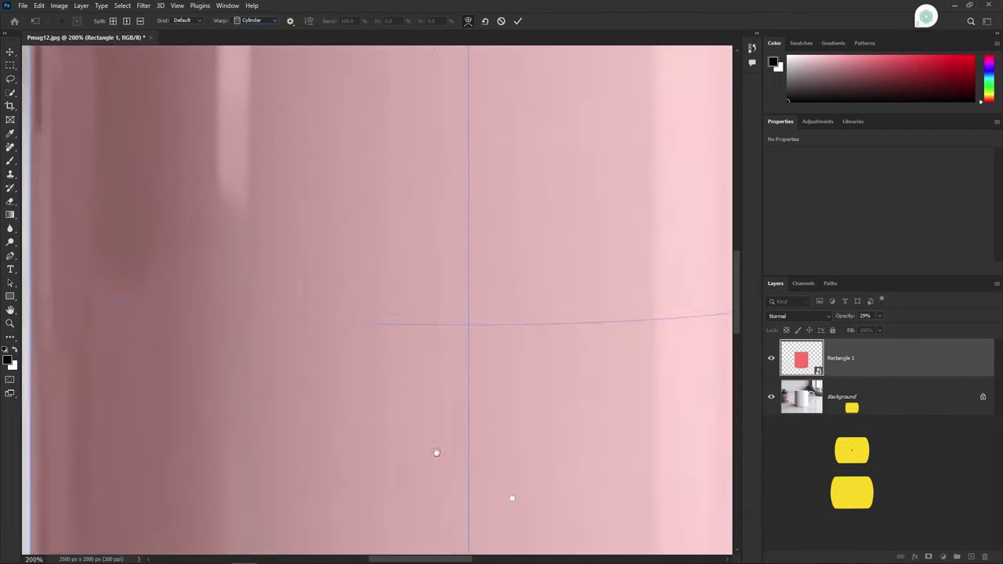
left_click_drag(400, 117, 399, 324)
left_click_drag(499, 283, 500, 284)
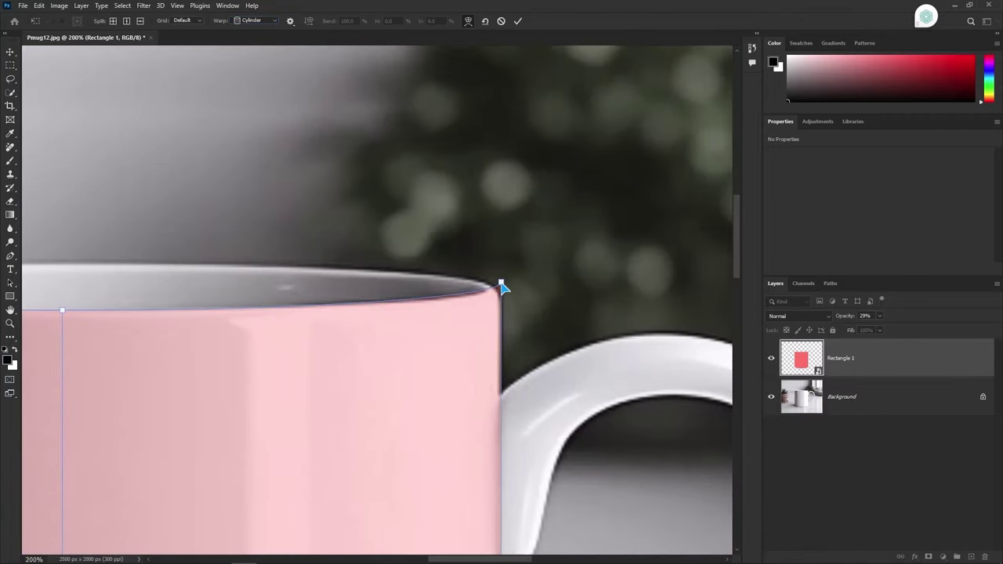
key("ctrl+0")
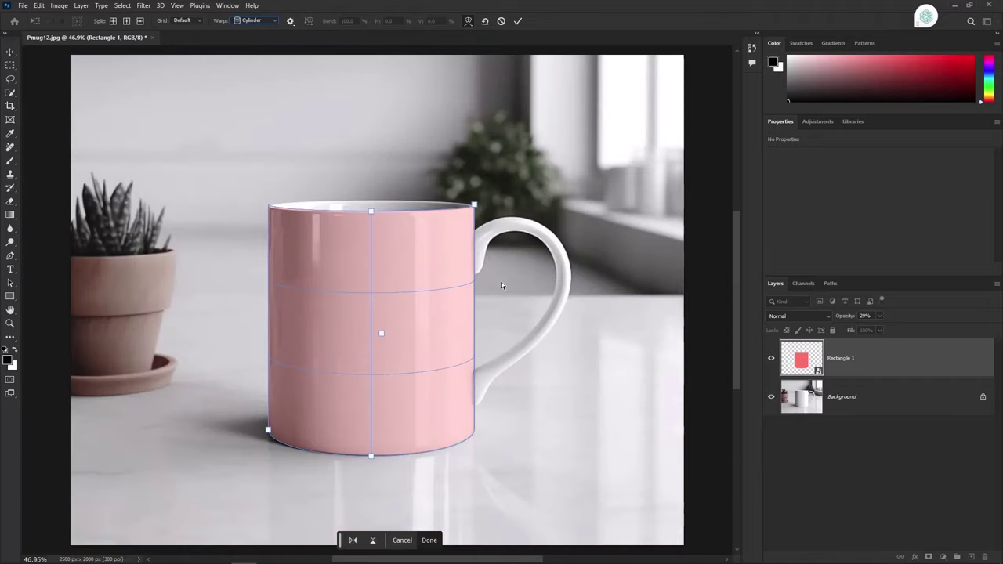
Commit the cylinder warp and restore Rectangle 1 to full opacity
left_click(517, 22)
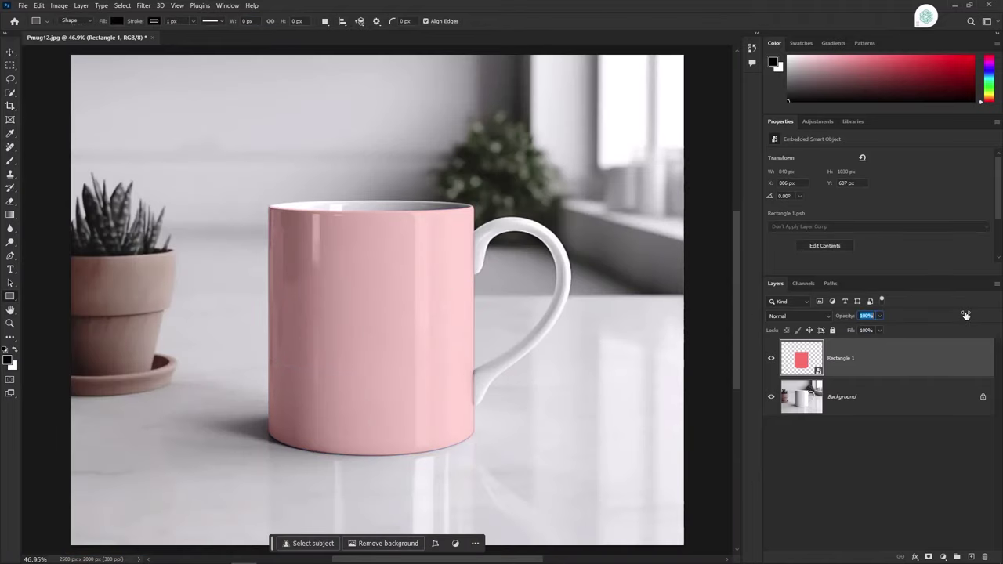
key("Return")
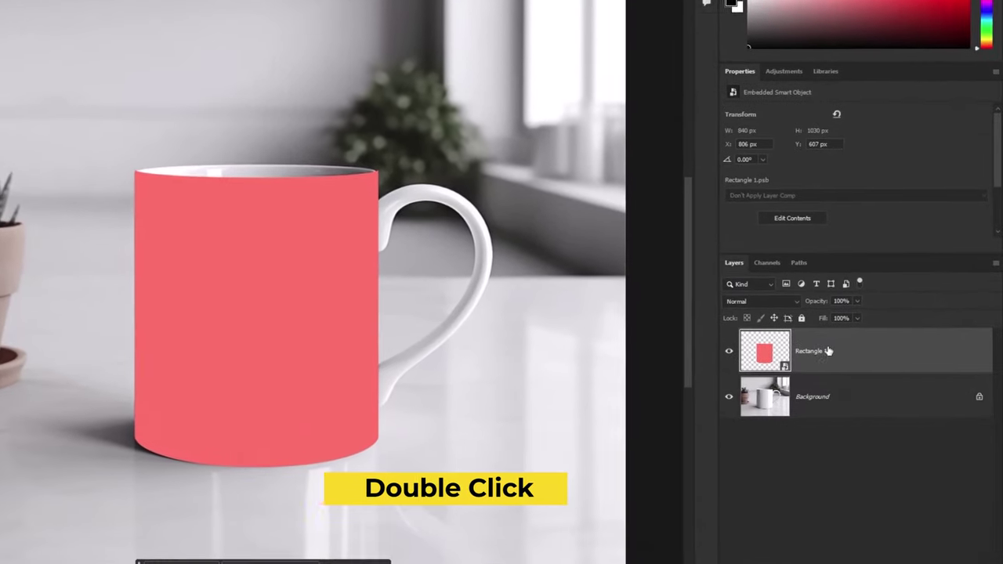
double_click(801, 361)
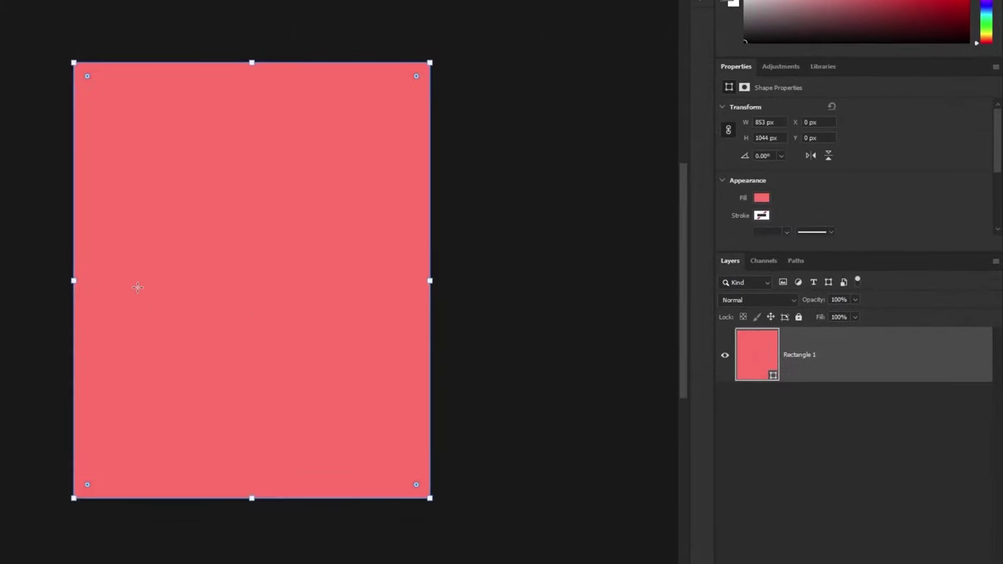
key("ctrl+w")
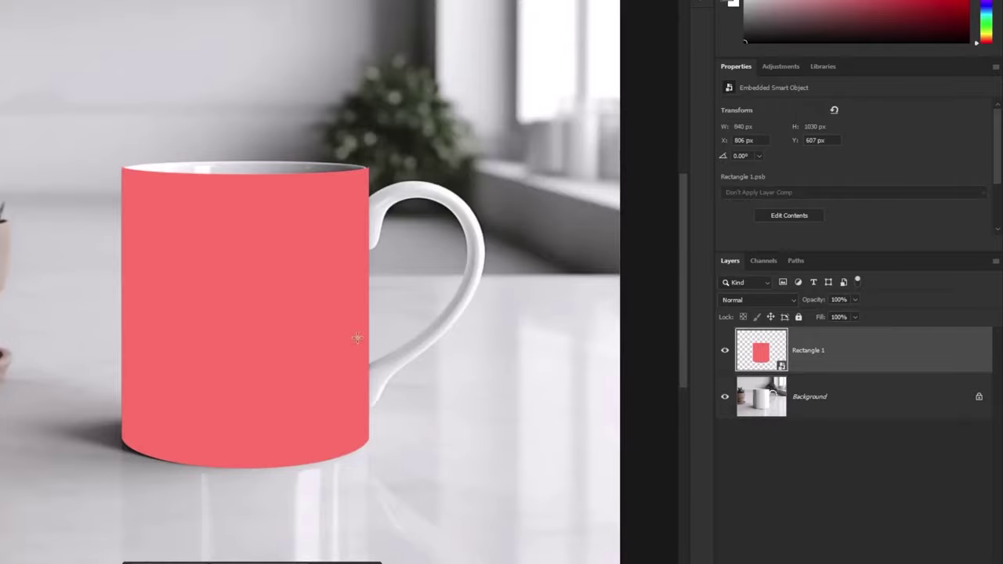
Set Rectangle 1 to Multiply blending and toggle its visibility to compare with the plain mug
left_click(739, 303)
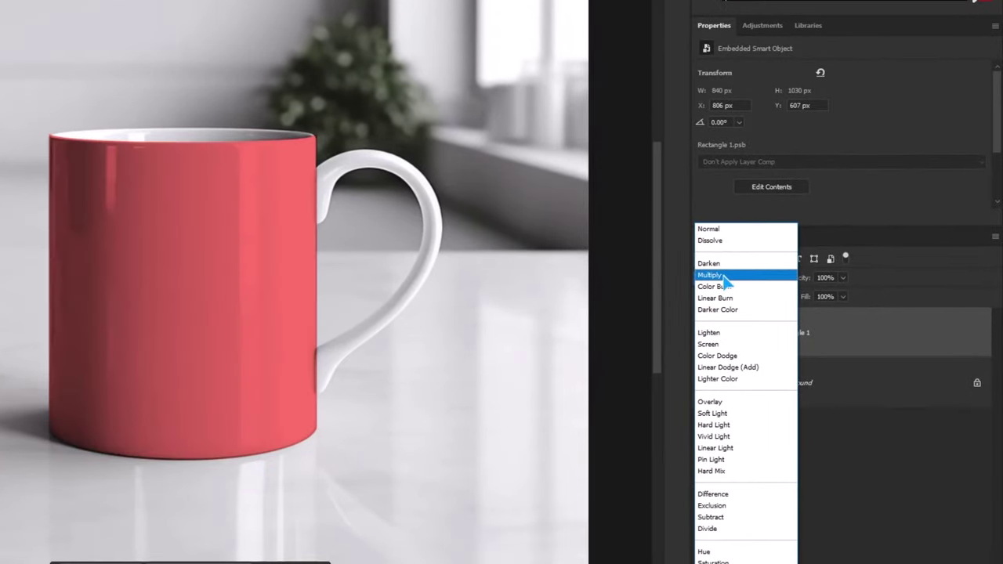
left_click(737, 275)
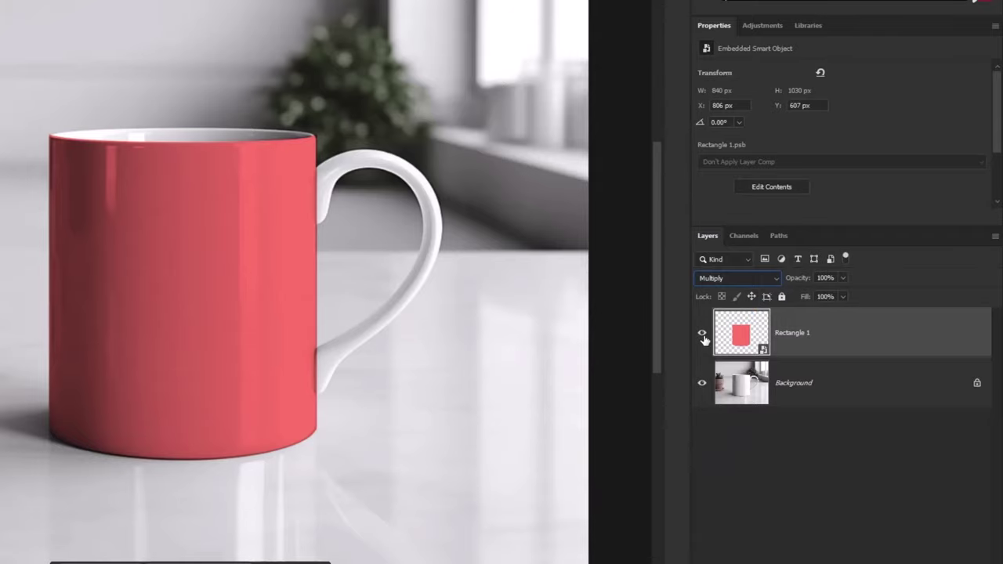
left_click(702, 333)
left_click(702, 333)
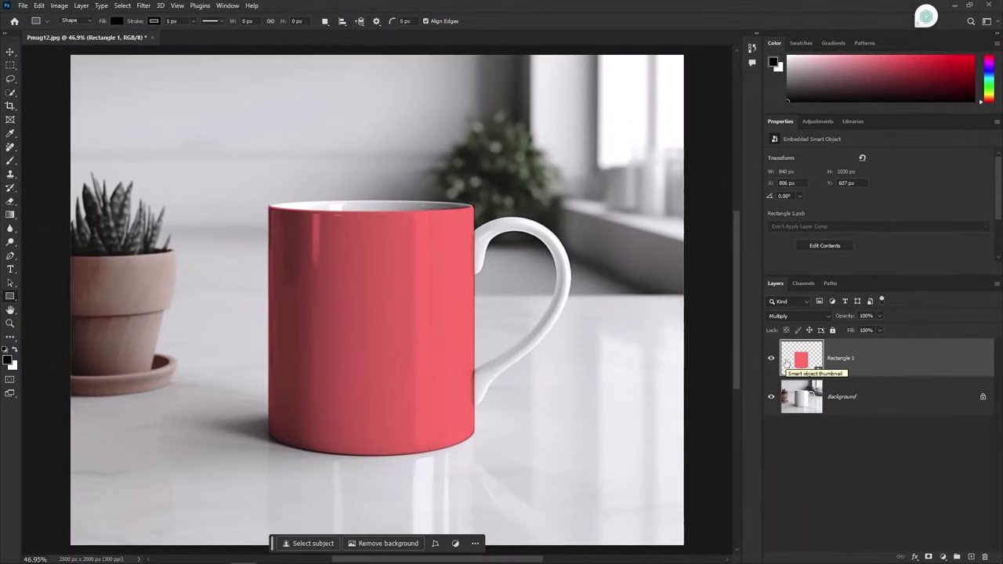
Inside the smart object, place the I AM Sucker FOR YOU design from Desktop > Design, scaled to about a third
double_click(799, 361)
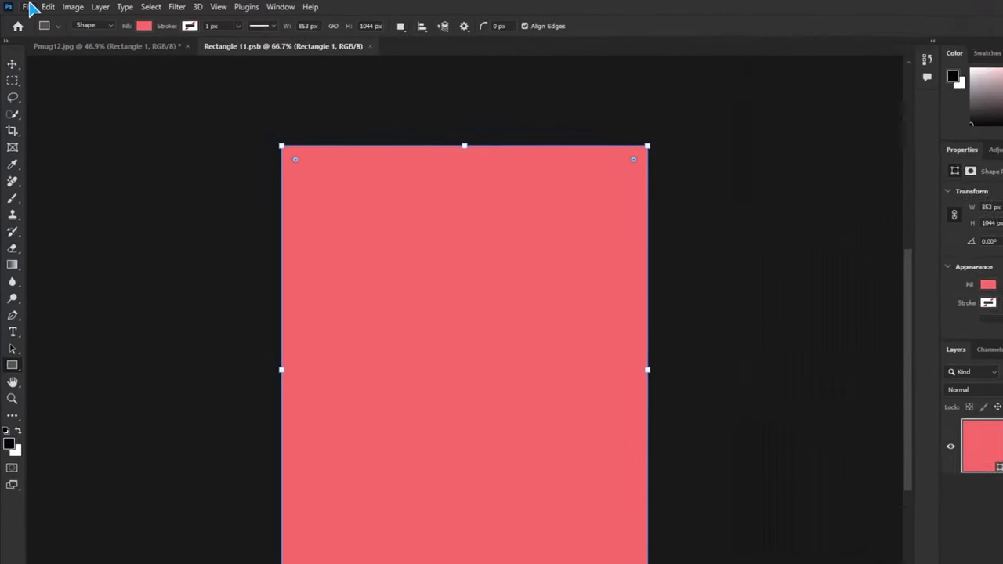
left_click(23, 5)
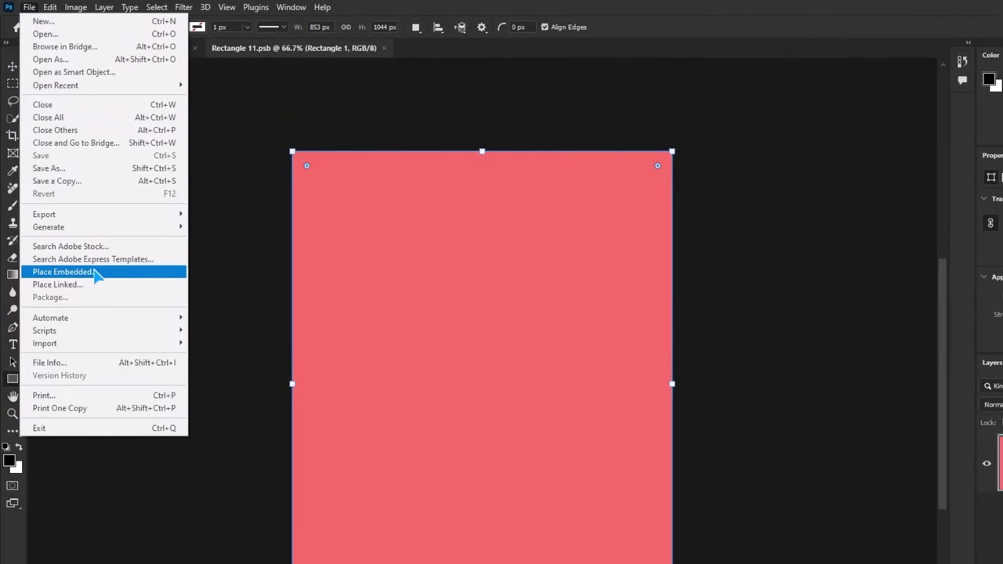
left_click(159, 275)
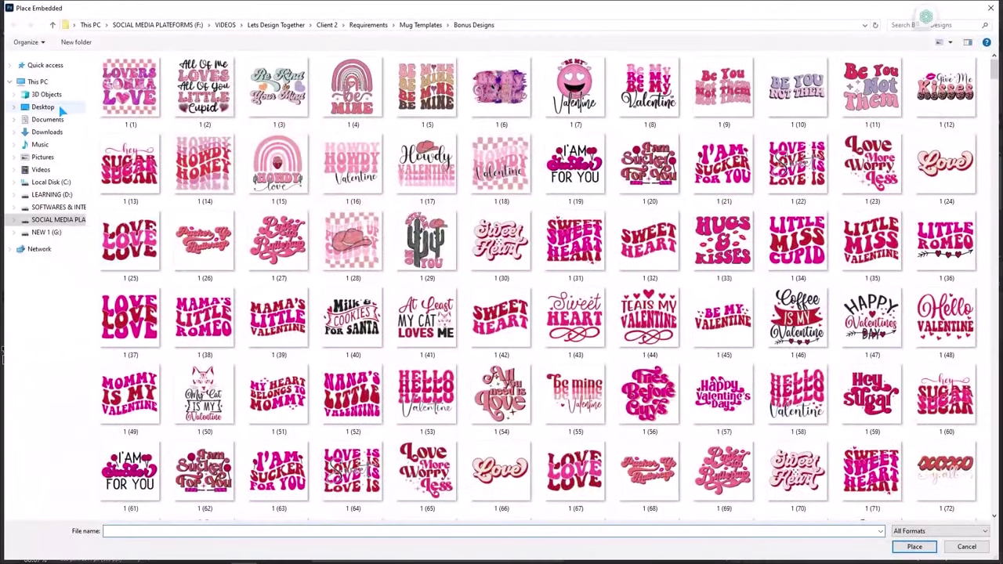
left_click(43, 106)
double_click(160, 137)
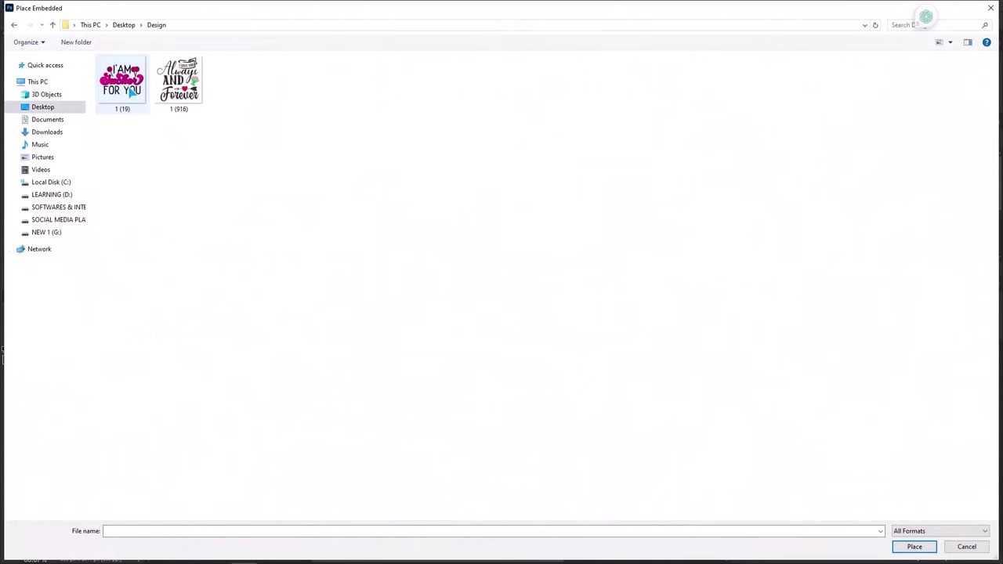
double_click(126, 86)
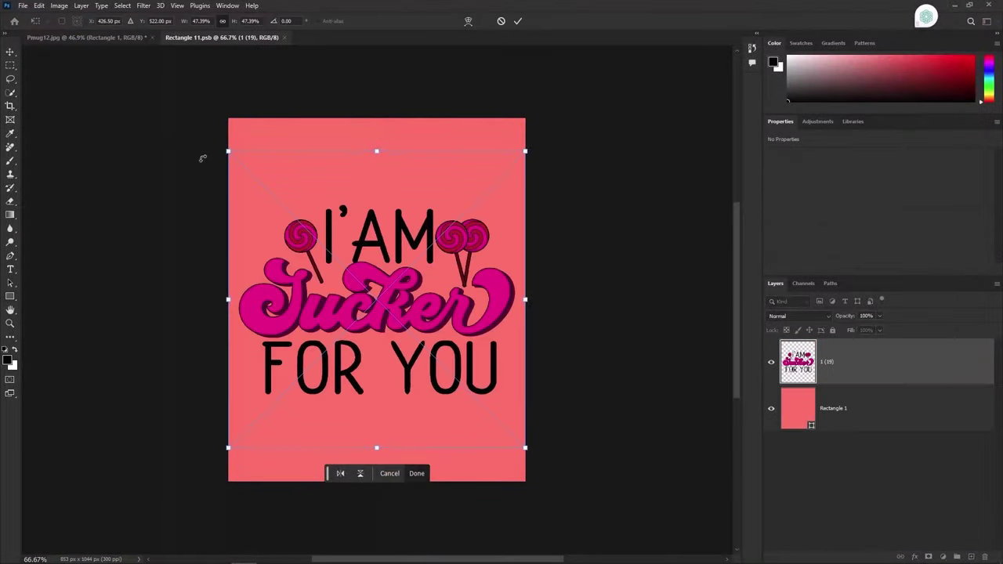
left_click_drag(390, 147, 405, 286)
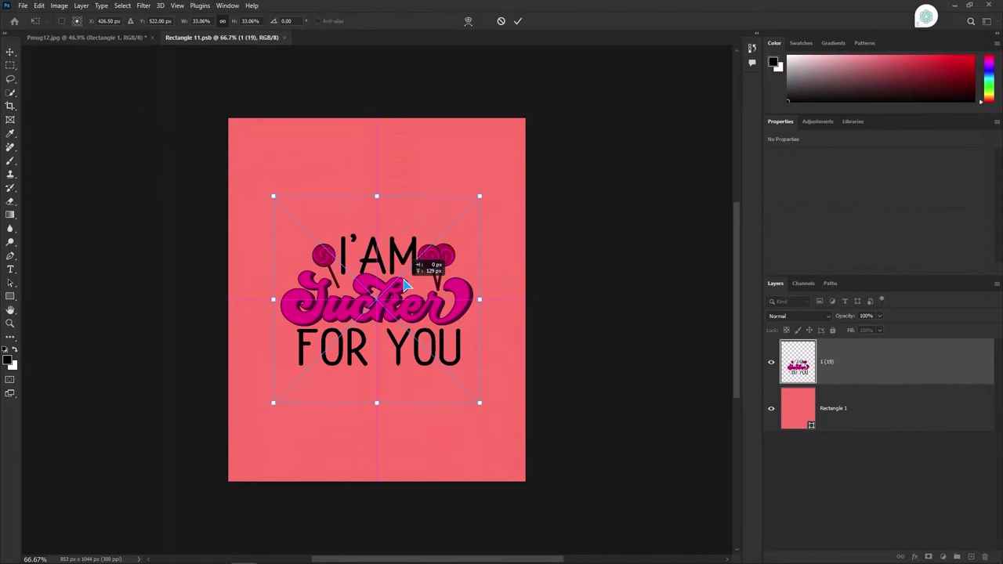
left_click(518, 22)
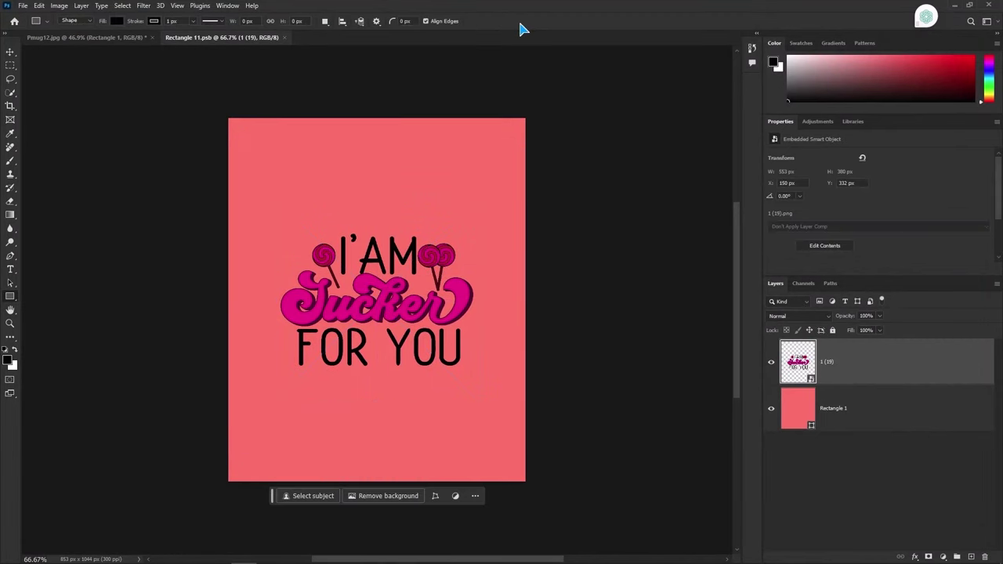
Hide the pink rectangle, save the smart object contents, and close back to the mockup
left_click(770, 411)
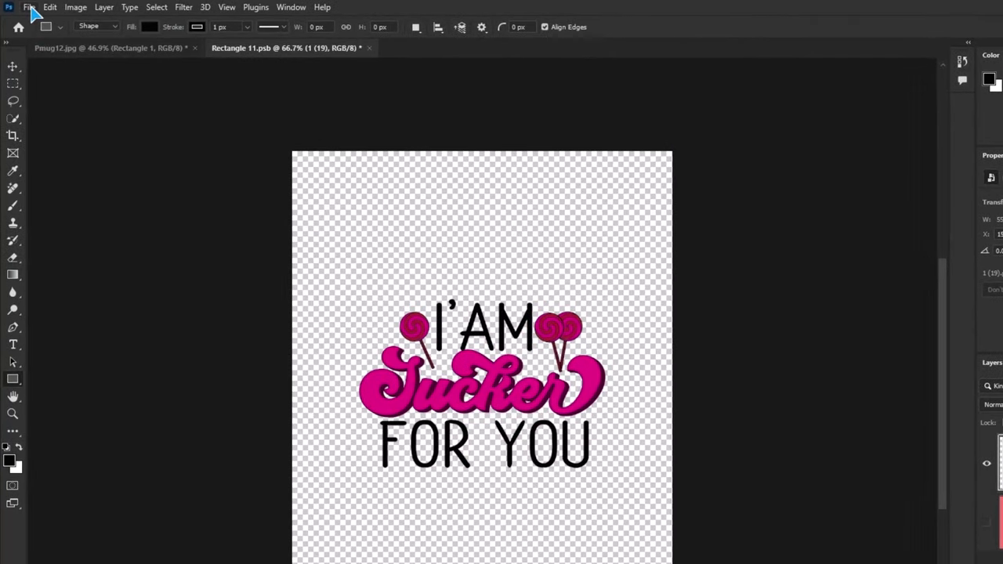
left_click(24, 7)
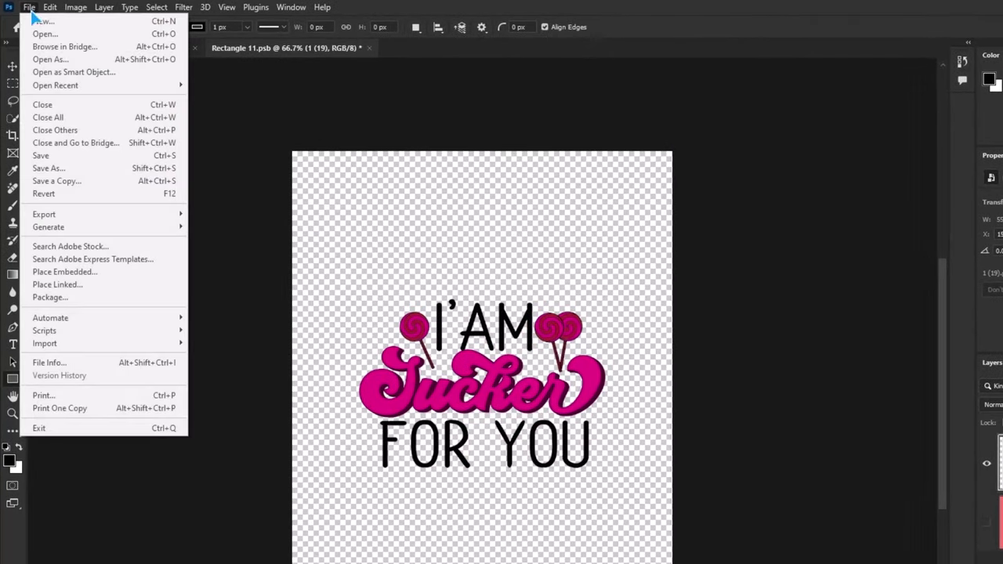
left_click(106, 156)
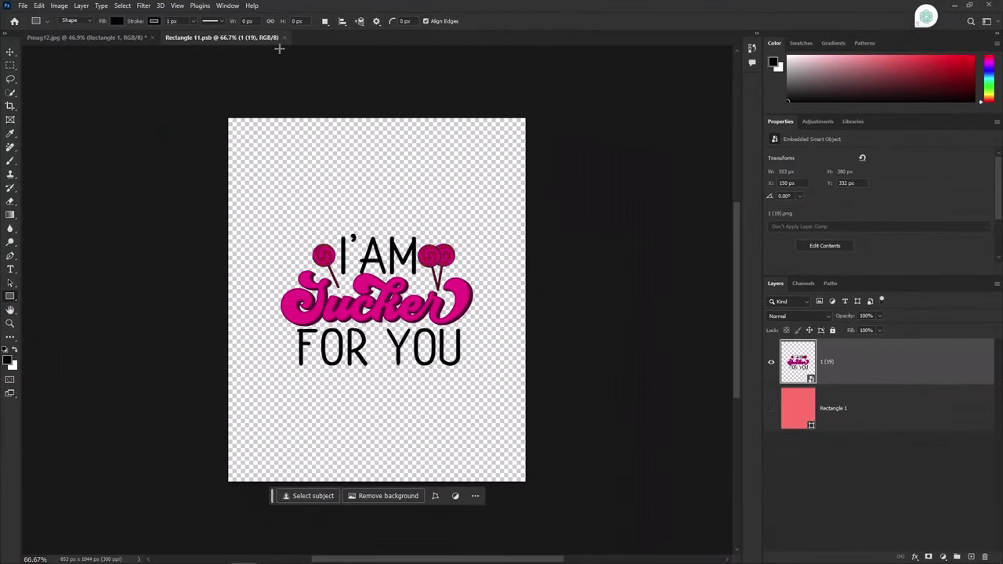
left_click(284, 38)
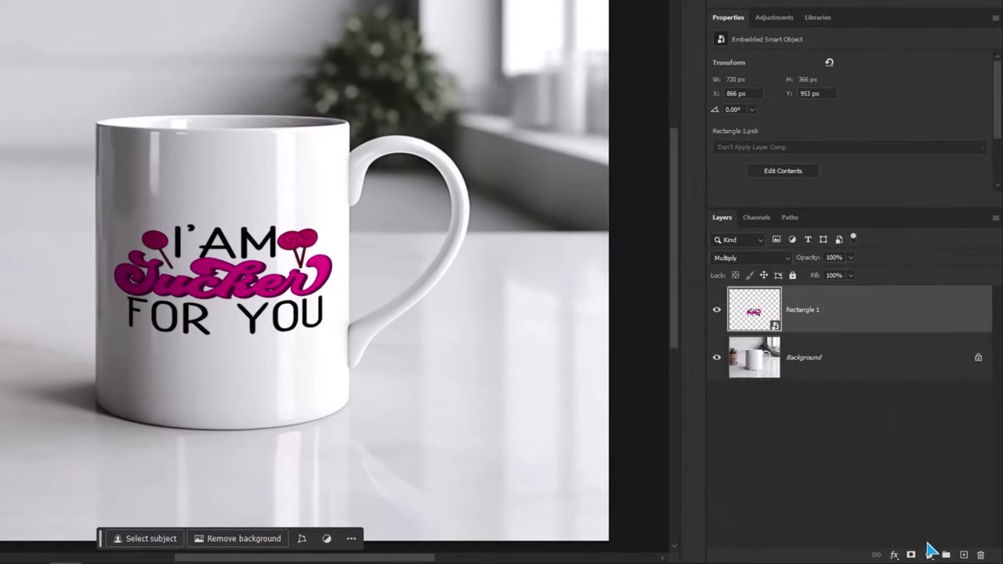
Add a Curves 1 adjustment layer, clip it to Rectangle 1, and apply Auto
left_click(929, 554)
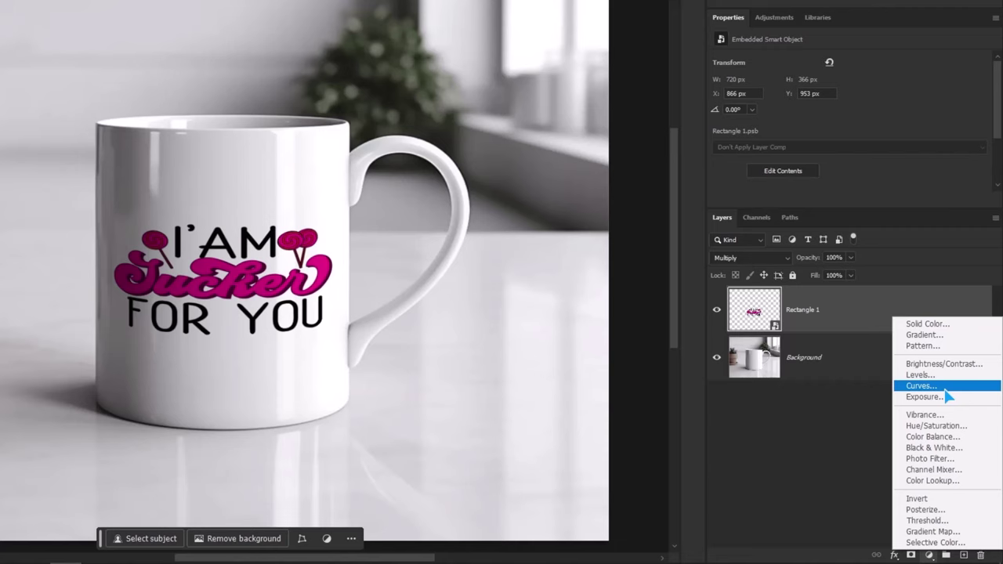
left_click(921, 386)
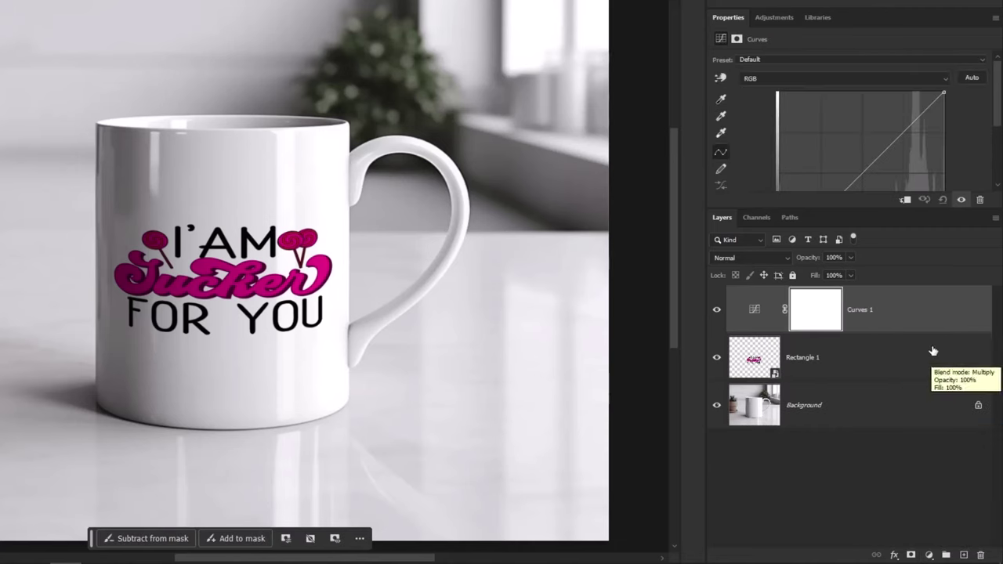
right_click(925, 320)
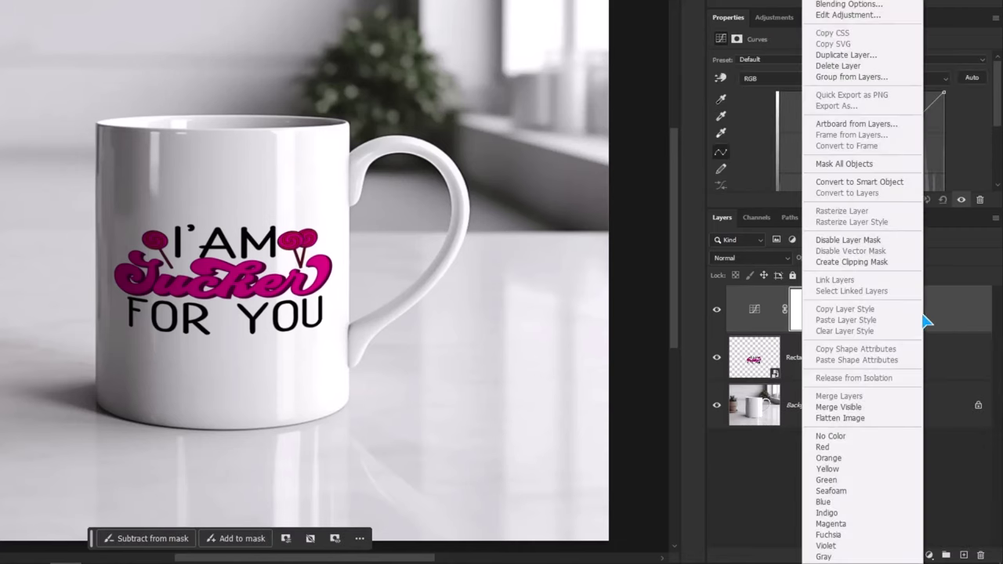
left_click(869, 263)
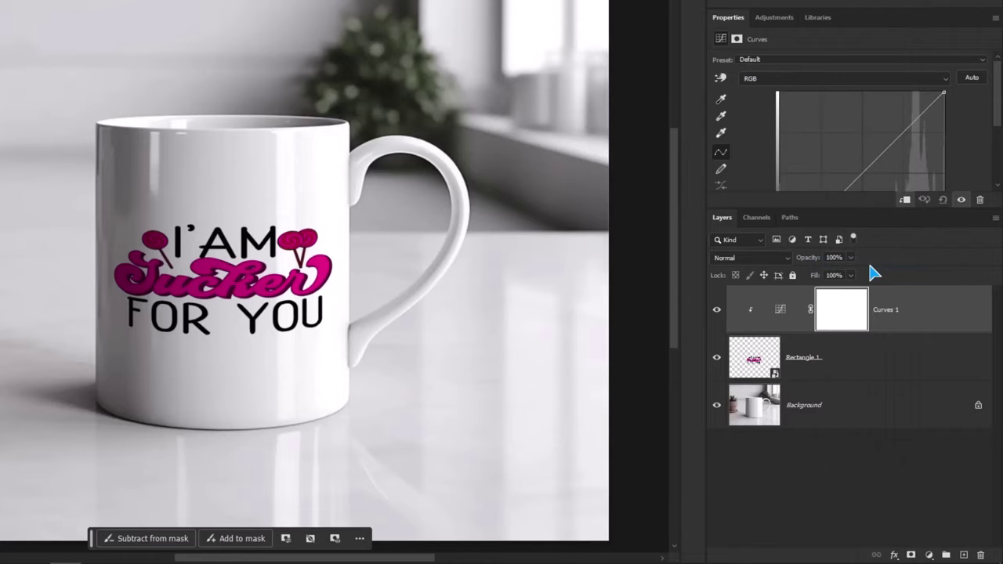
left_click(977, 79)
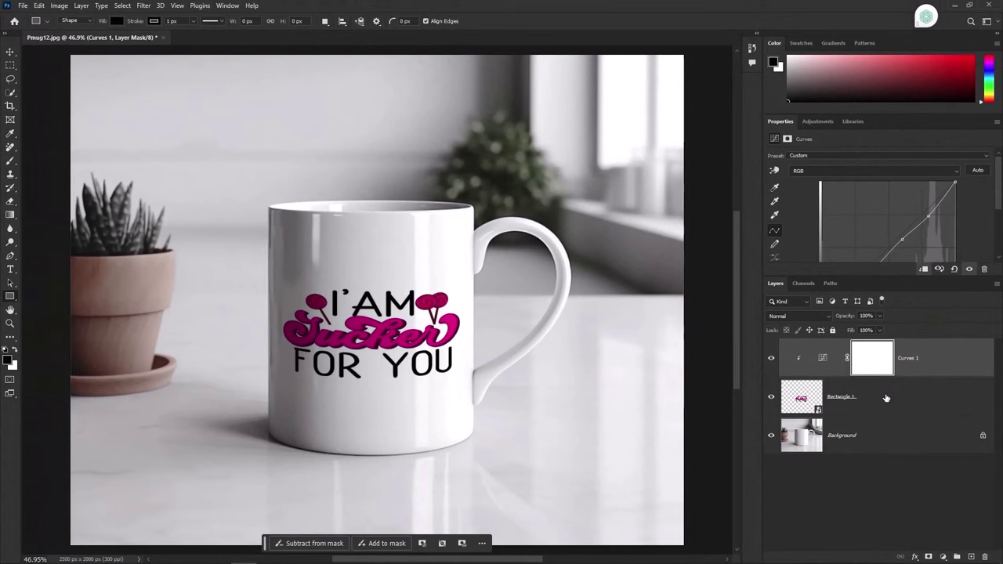
In Rectangle 1's Blending Options, split the Underlying Layer black slider to 0 / 217
left_click(886, 398)
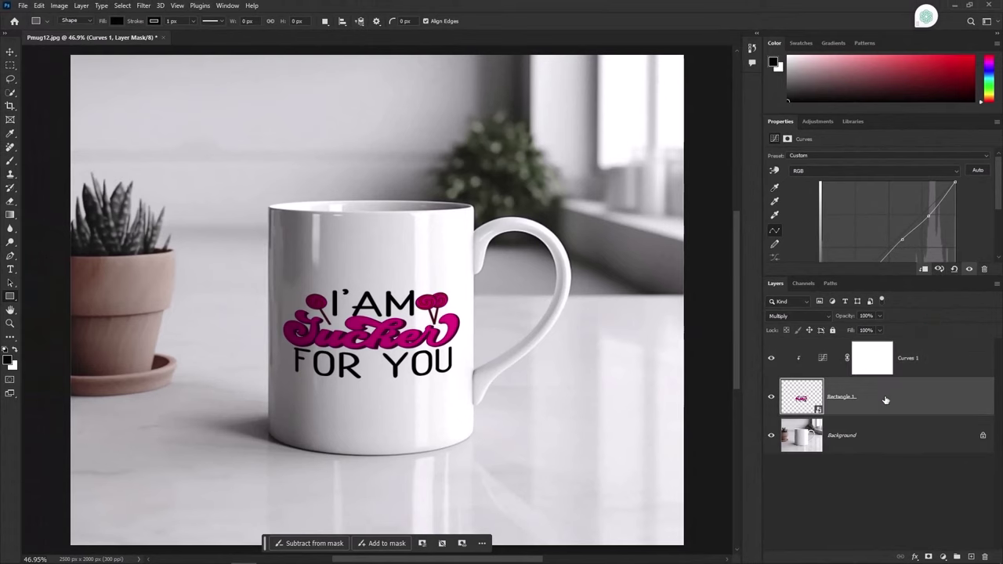
right_click(888, 400)
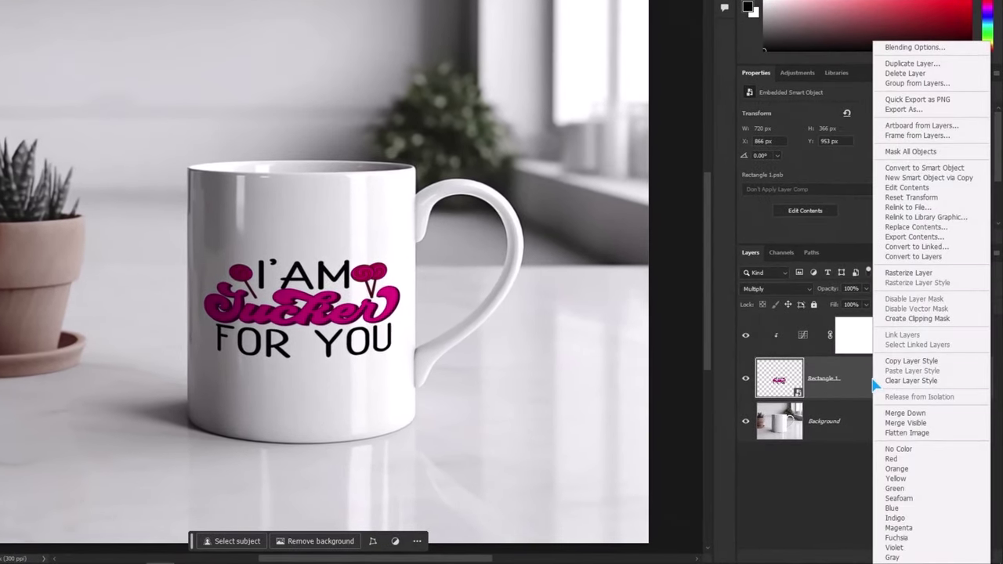
left_click(981, 49)
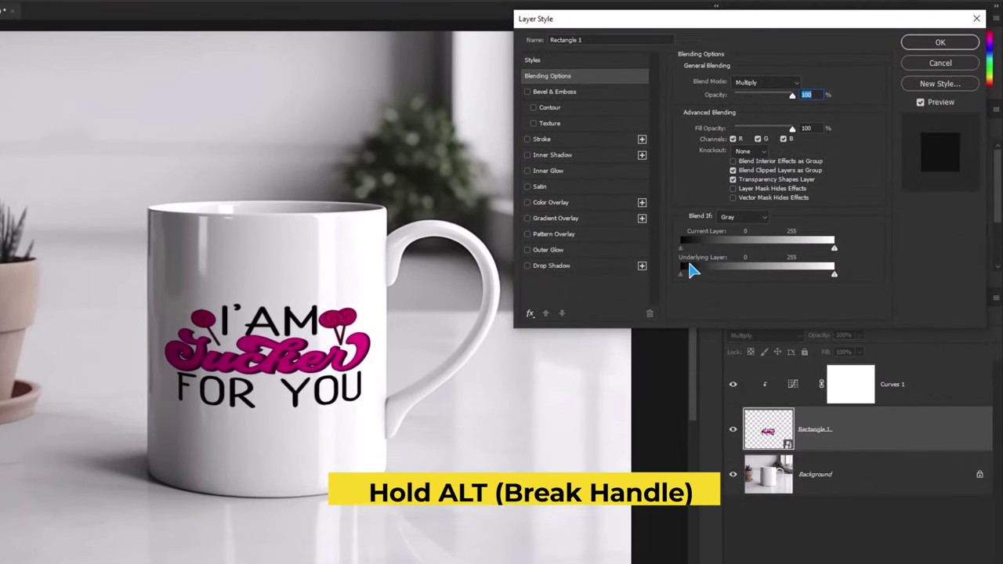
left_click_drag(681, 276, 810, 276)
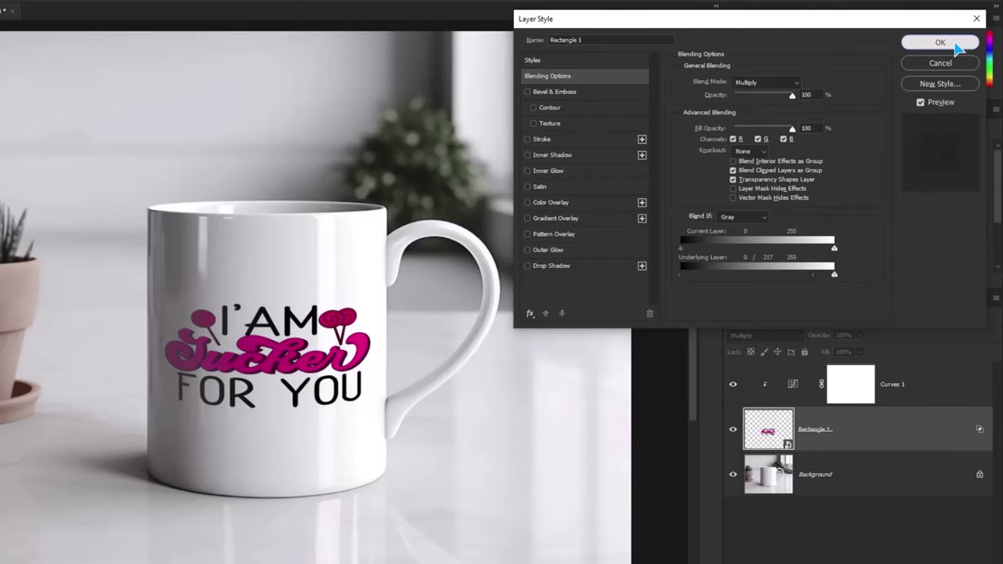
left_click(910, 43)
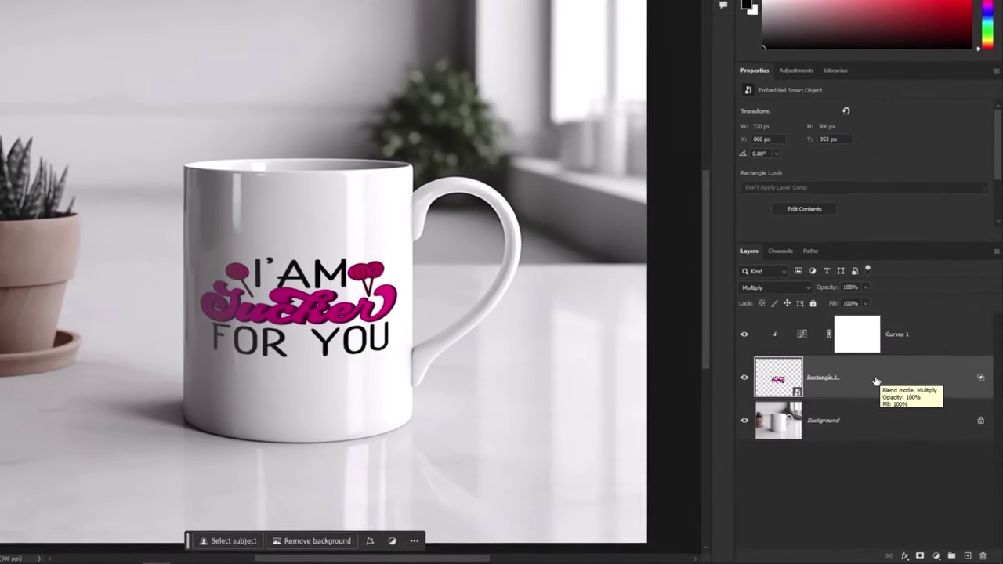
Give Rectangle 1 a red colour label and rename it 'Place Design Here'
right_click(888, 406)
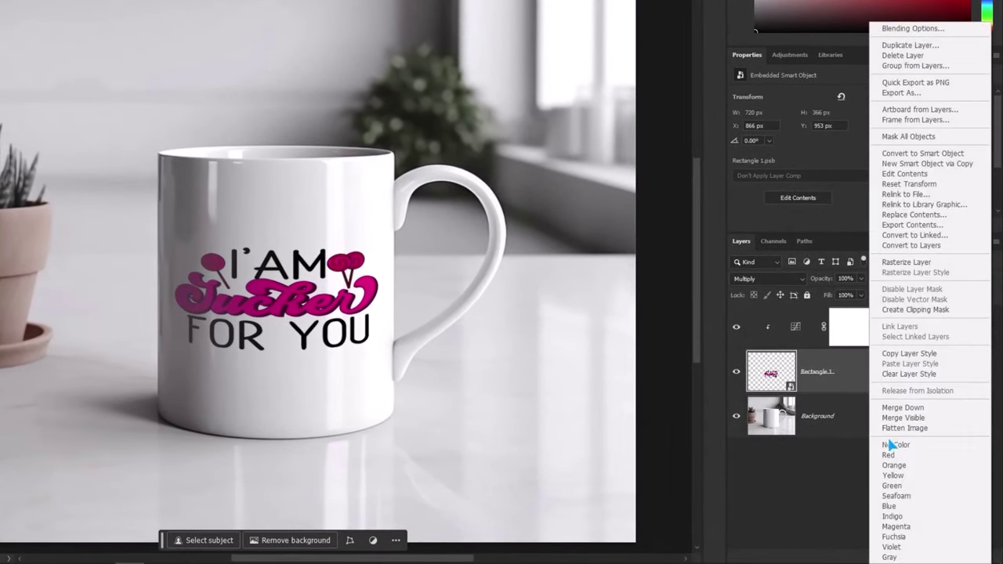
left_click(888, 455)
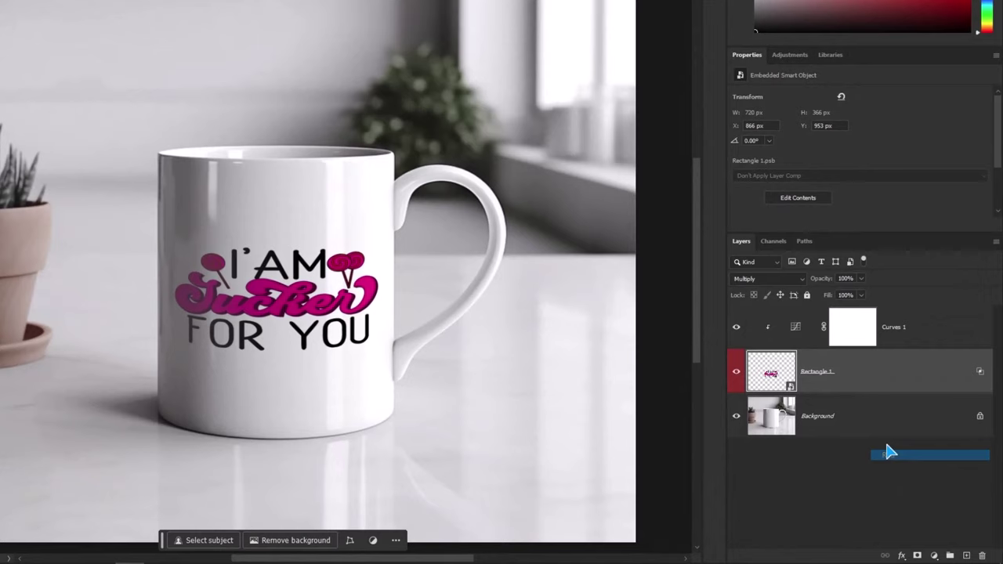
double_click(818, 371)
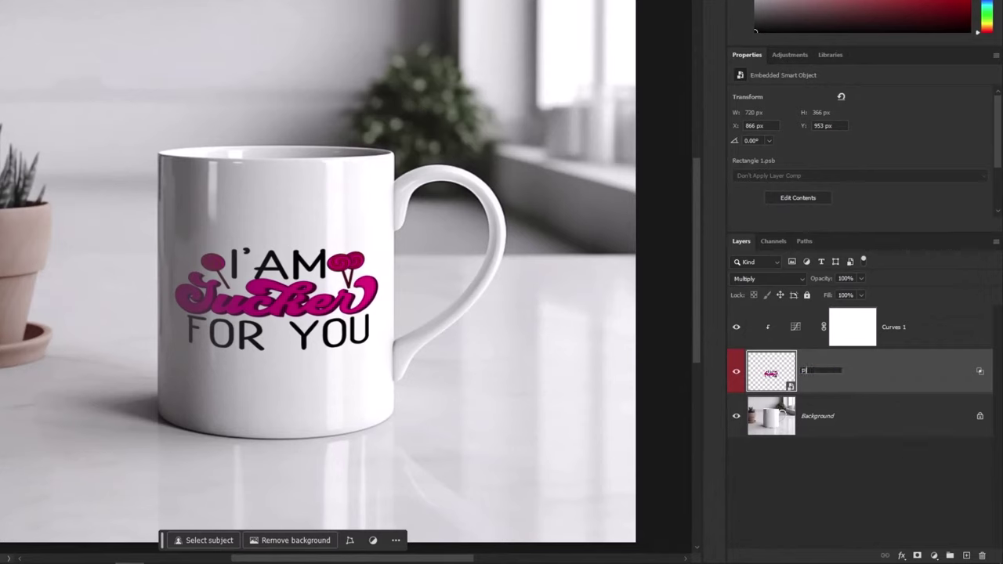
type("Place Design Here.")
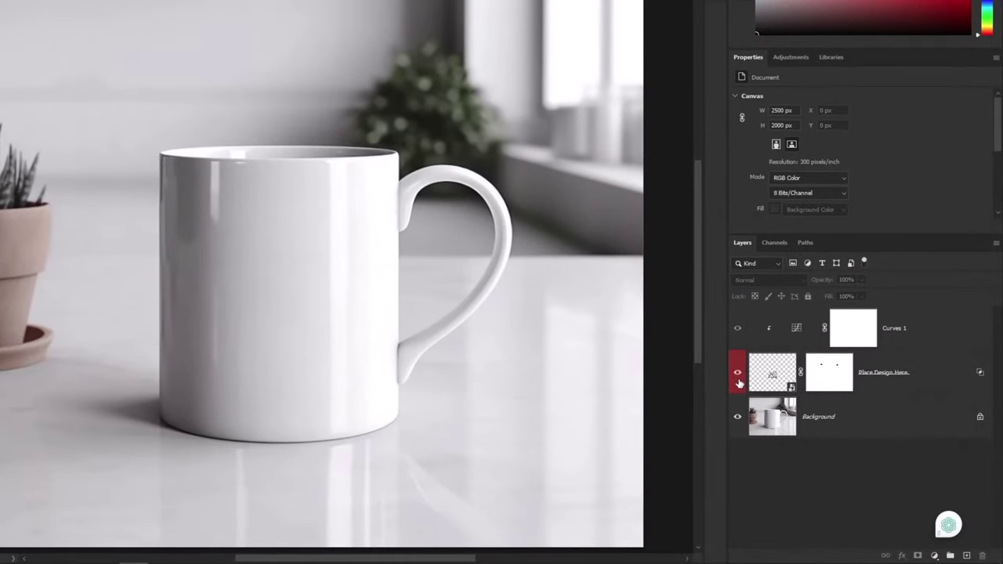
In the smart object, place the 15oz image from the PinkCats_3D_Mug folder
double_click(781, 378)
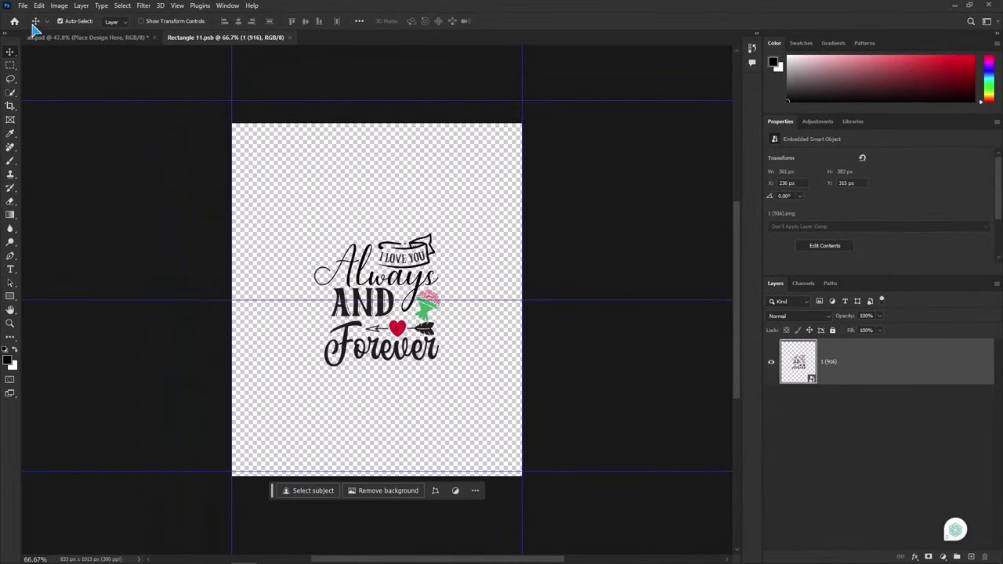
left_click(23, 6)
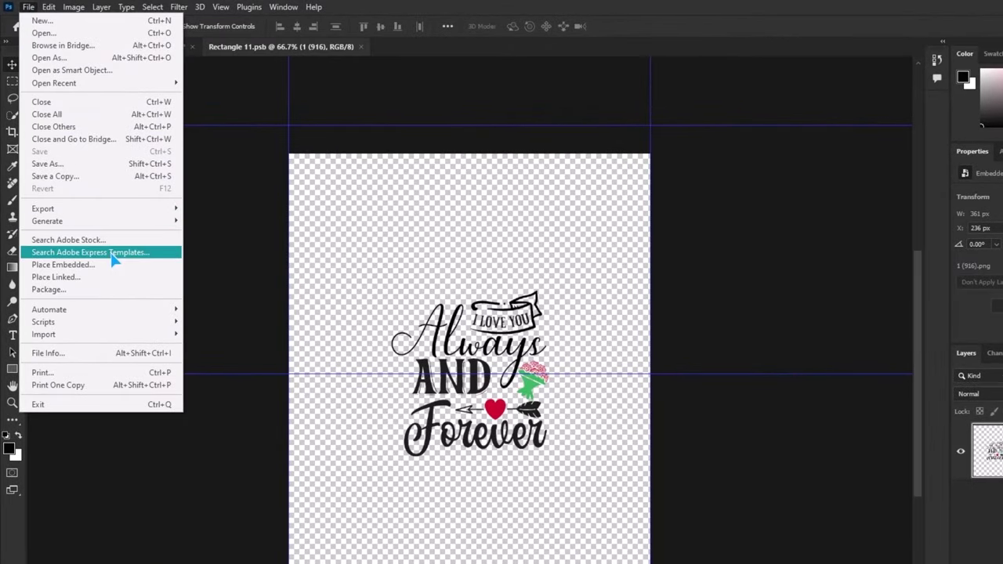
left_click(117, 264)
left_click(385, 26)
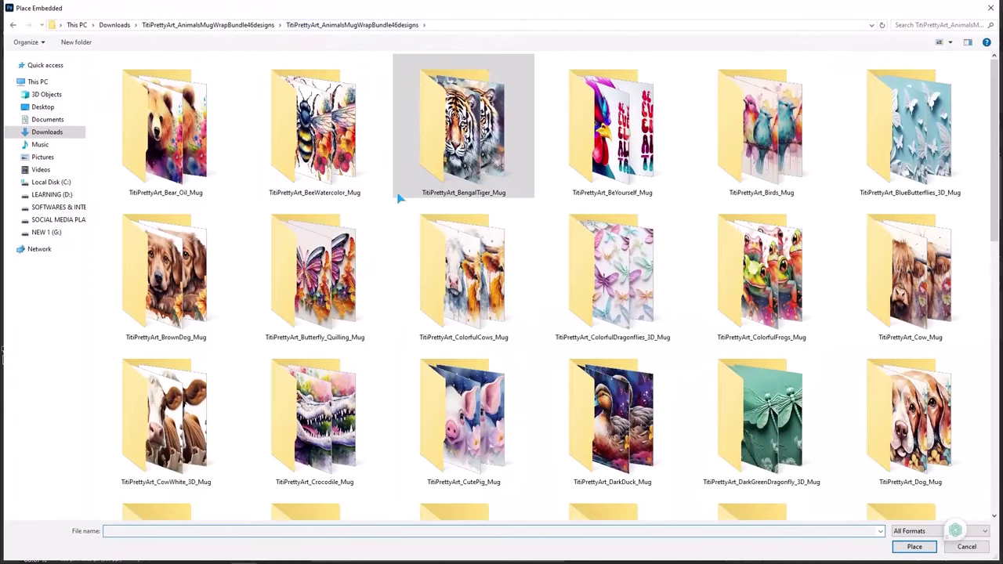
scroll(709, 274, "down", 5)
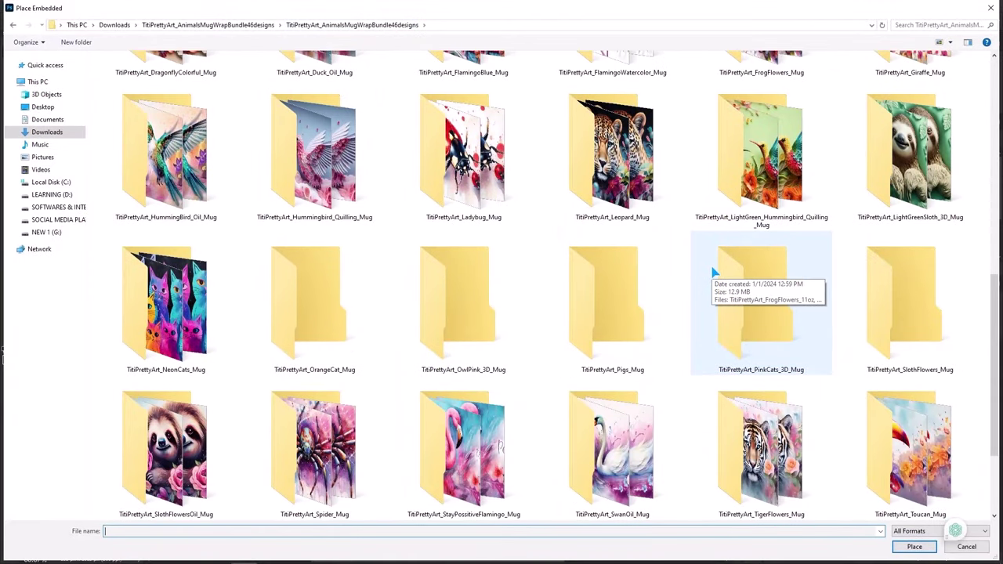
double_click(743, 323)
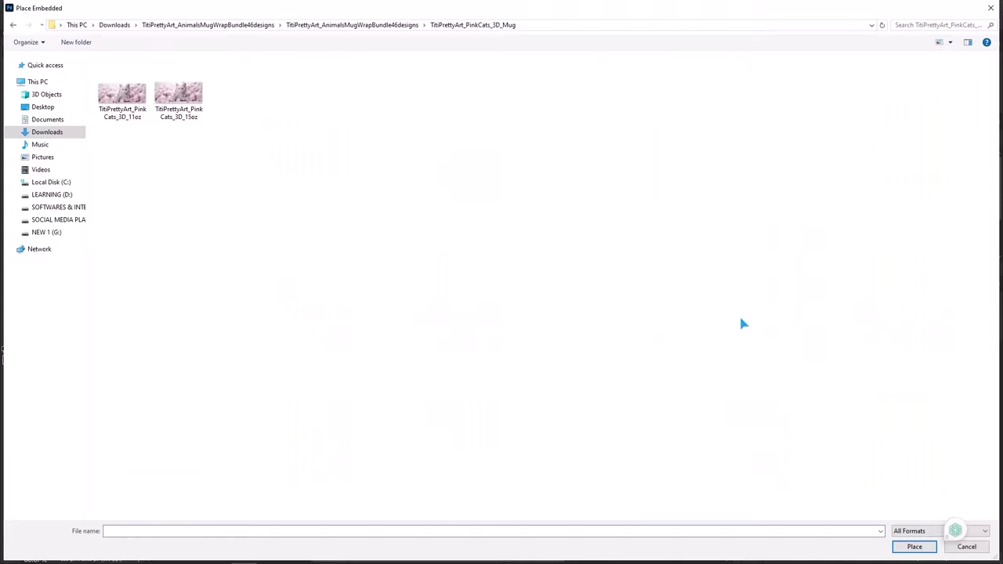
double_click(195, 106)
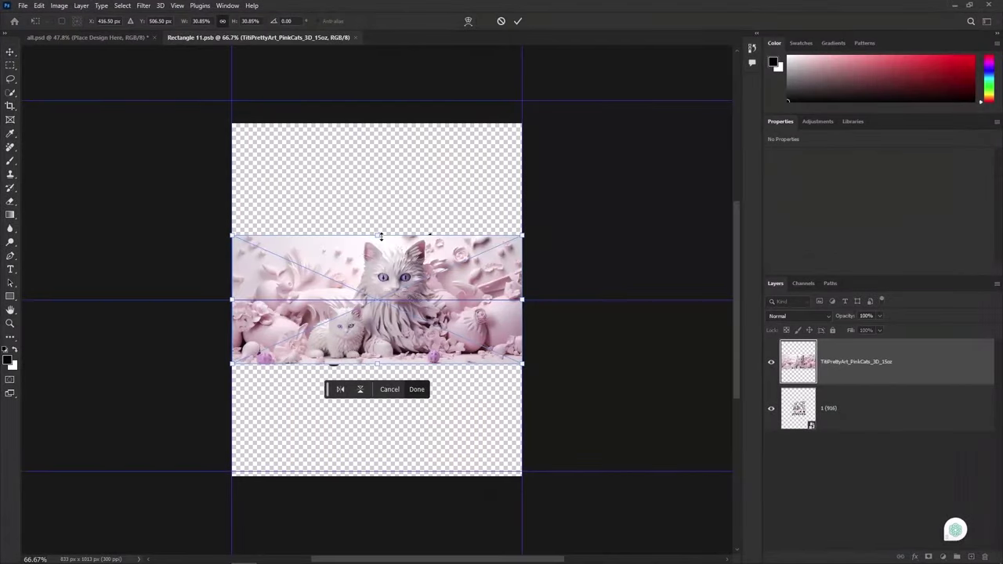
Stretch the cats image to the canvas top and bottom, nudge it right, and confirm
left_click_drag(380, 235, 378, 124)
left_click_drag(378, 364, 384, 479)
left_click_drag(492, 186, 496, 187)
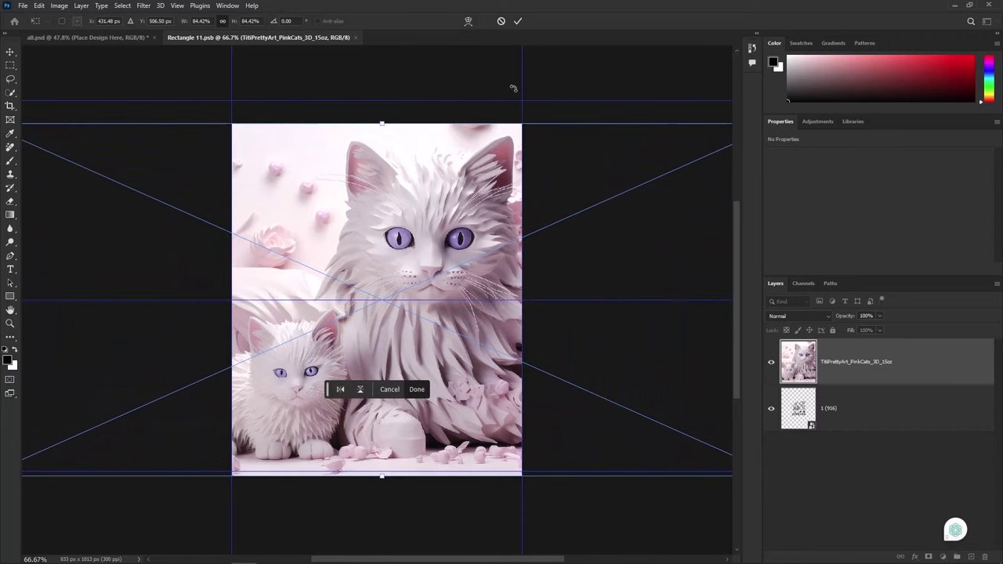
left_click(517, 22)
Delete the old 1 (916) love-quote layer, save the design file, and return to all.psd
left_click(890, 414)
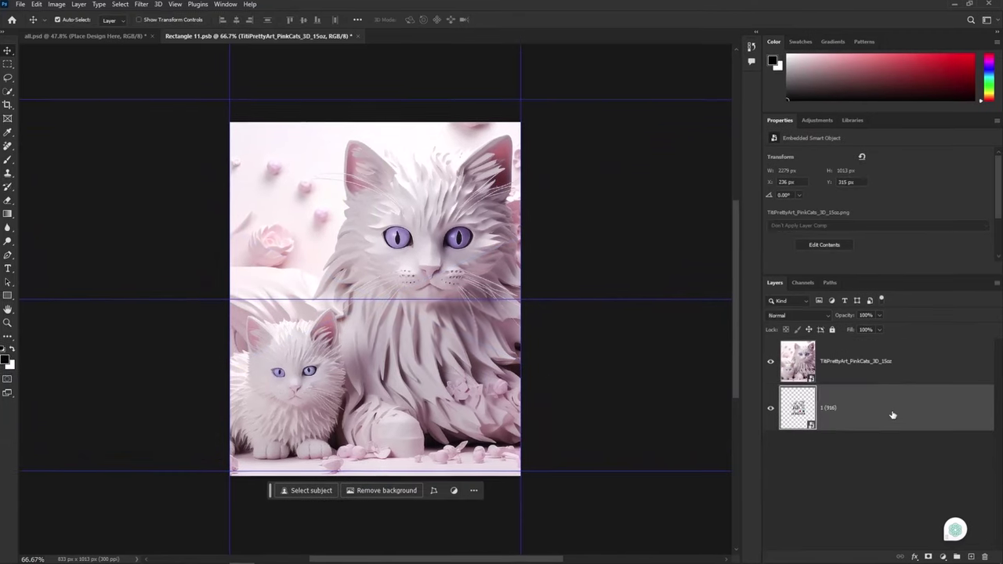
key("Delete")
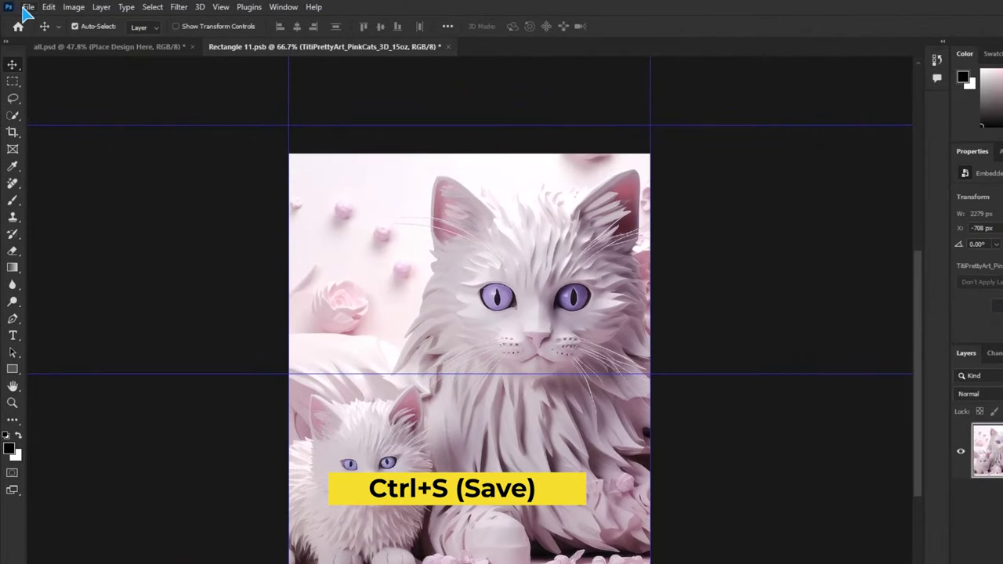
left_click(23, 6)
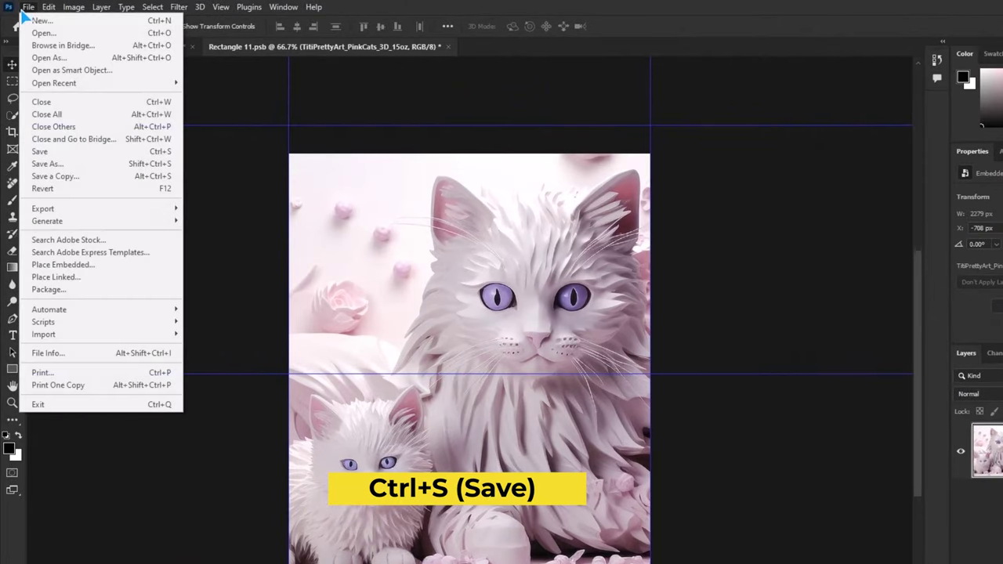
left_click(82, 152)
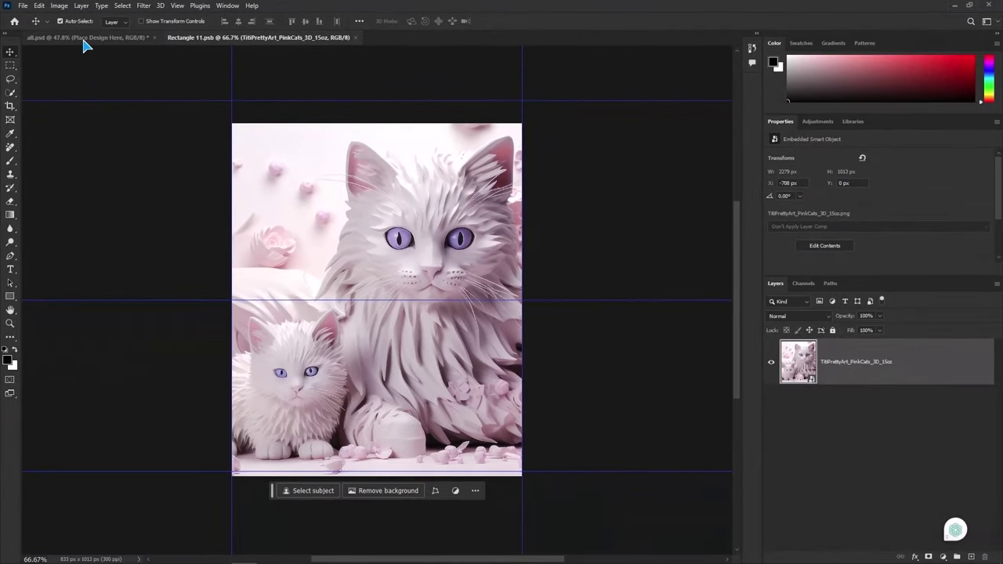
left_click(85, 38)
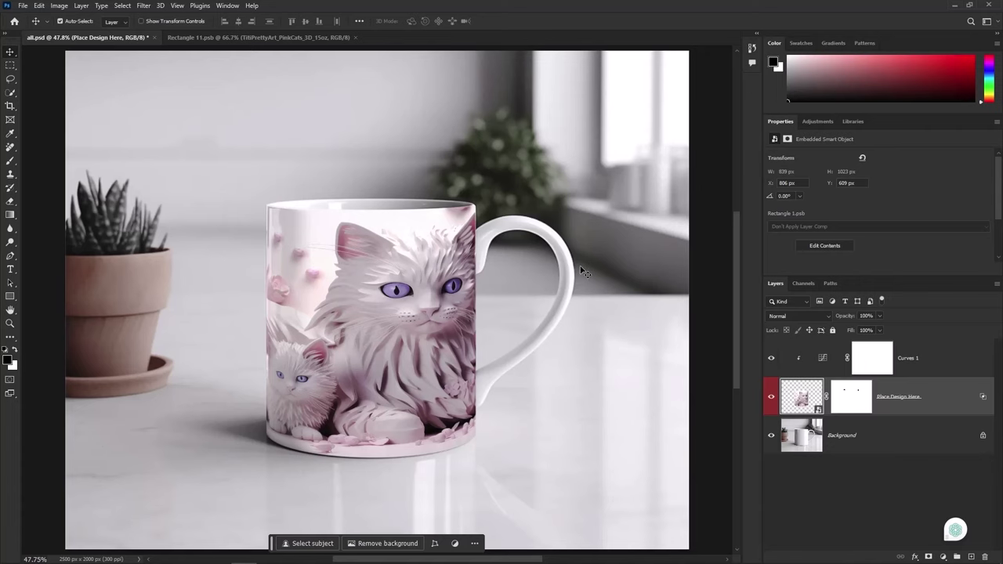
Place the ColorfulCows 15oz image on the mug, remove the pink cats layer, and save
double_click(799, 398)
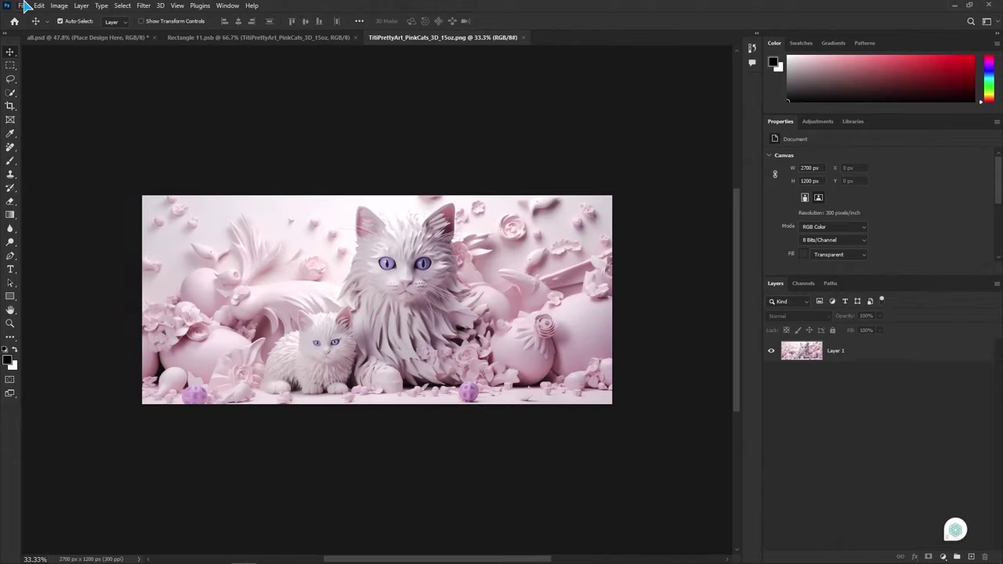
left_click(23, 6)
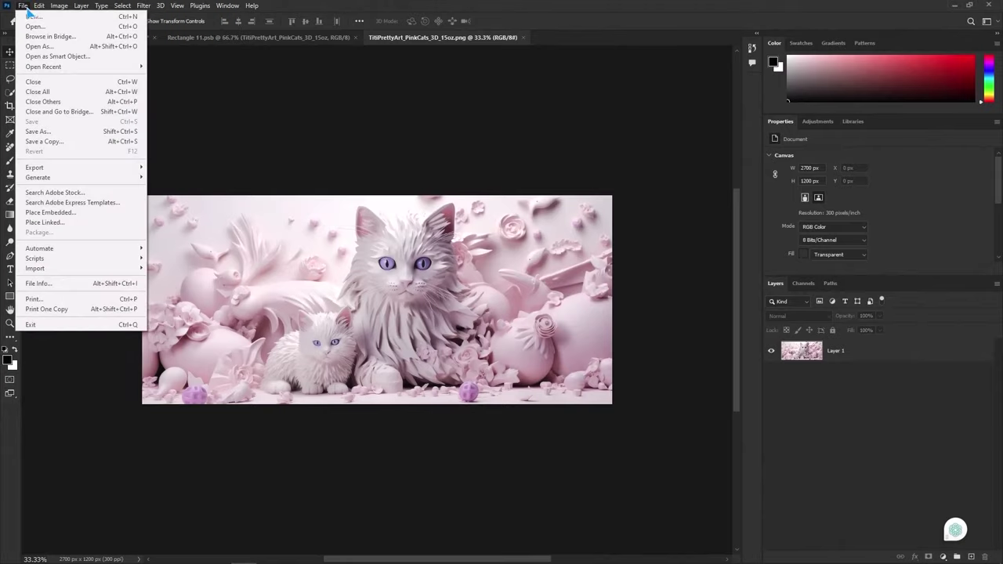
left_click(93, 213)
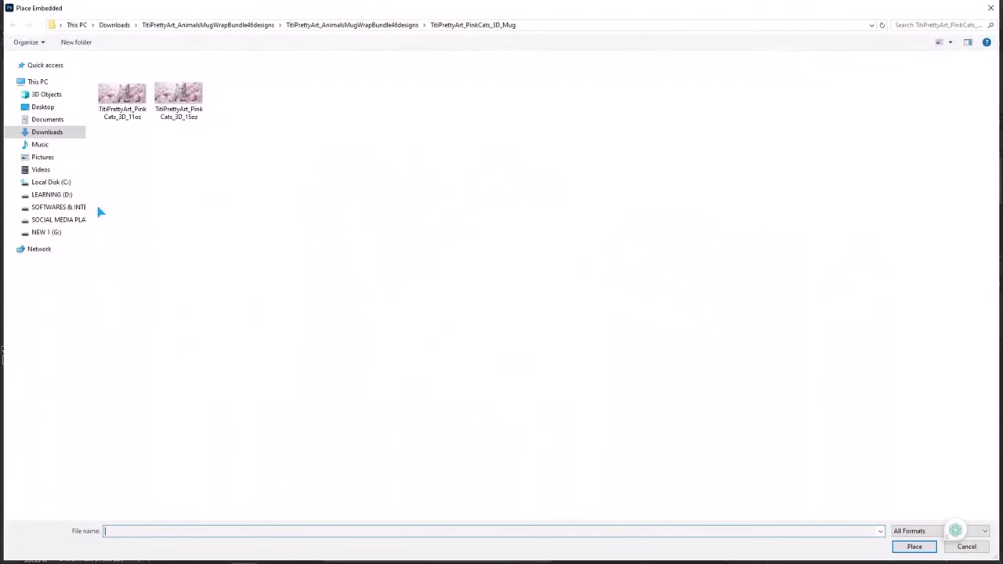
left_click(402, 31)
scroll(785, 437, "up", 3)
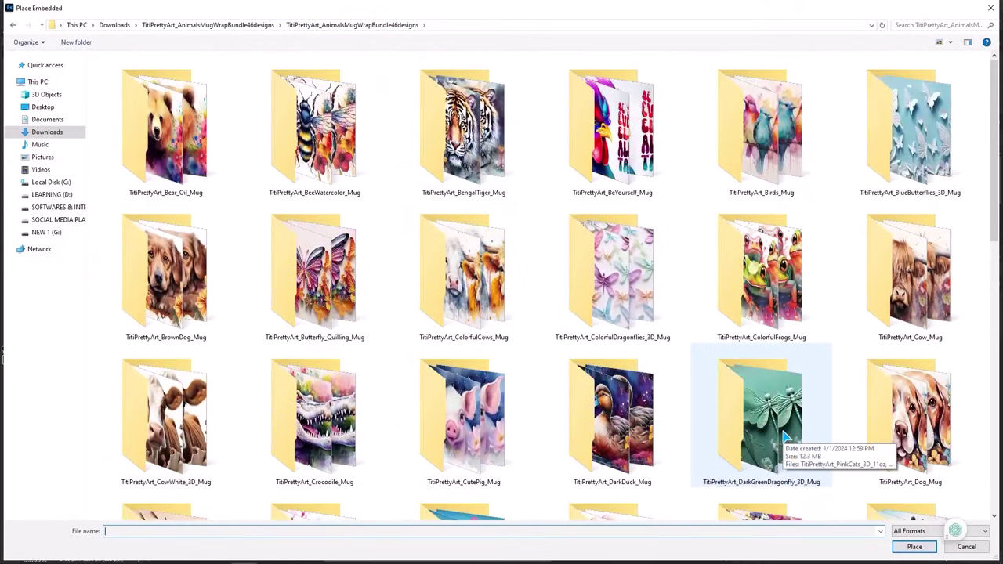
double_click(463, 271)
double_click(180, 96)
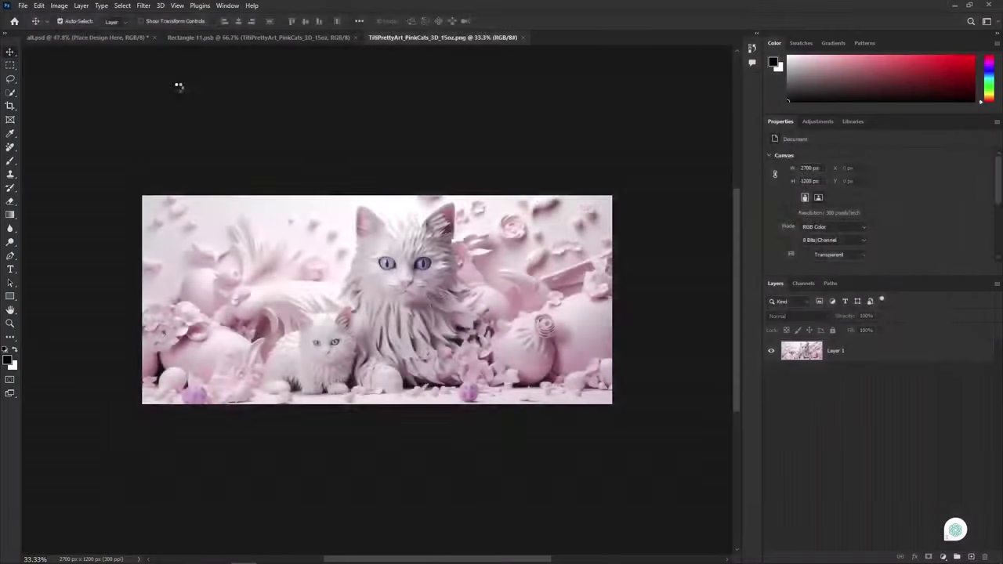
left_click(516, 21)
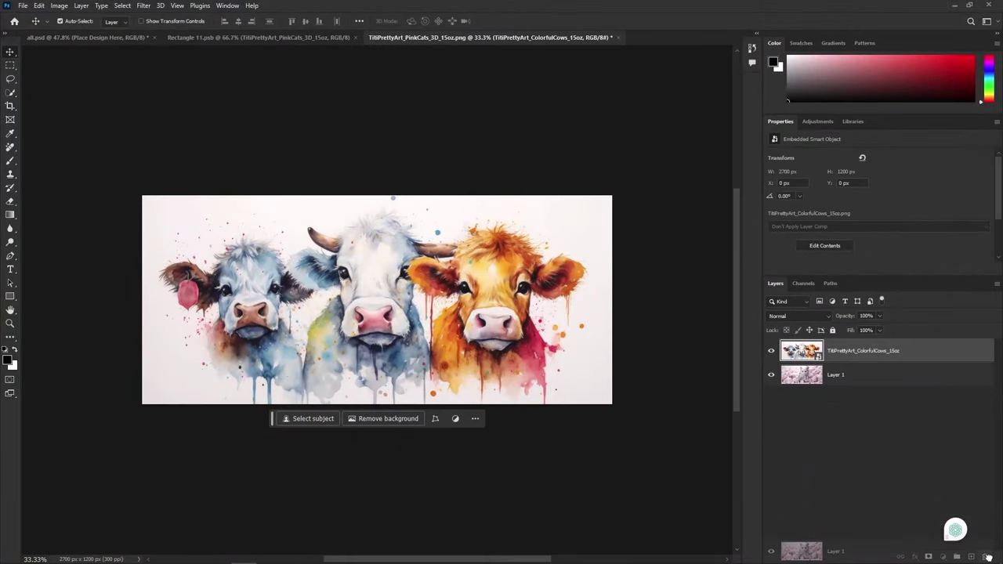
left_click_drag(987, 556, 987, 555)
key("ctrl+s")
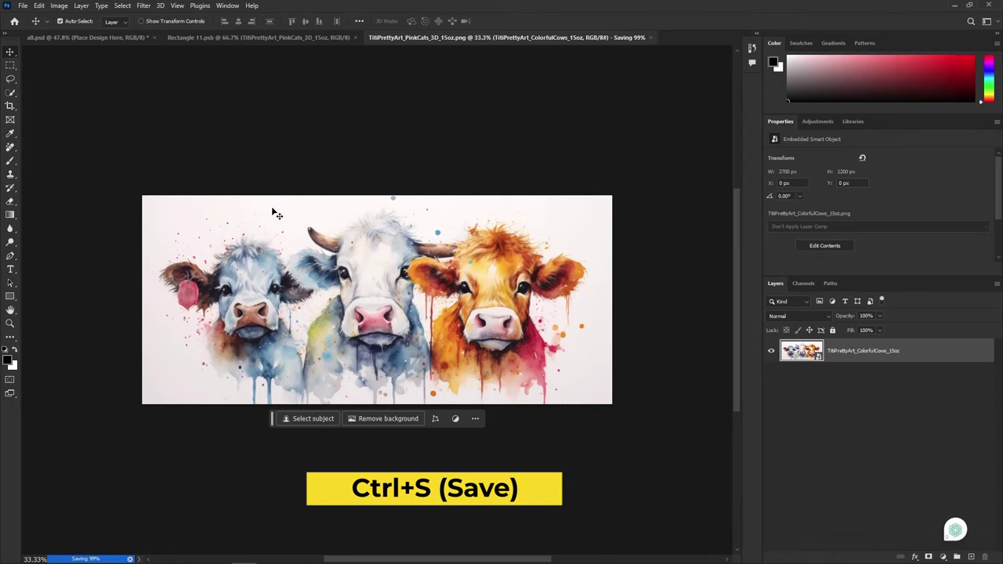
key("ctrl+w")
key("ctrl+s")
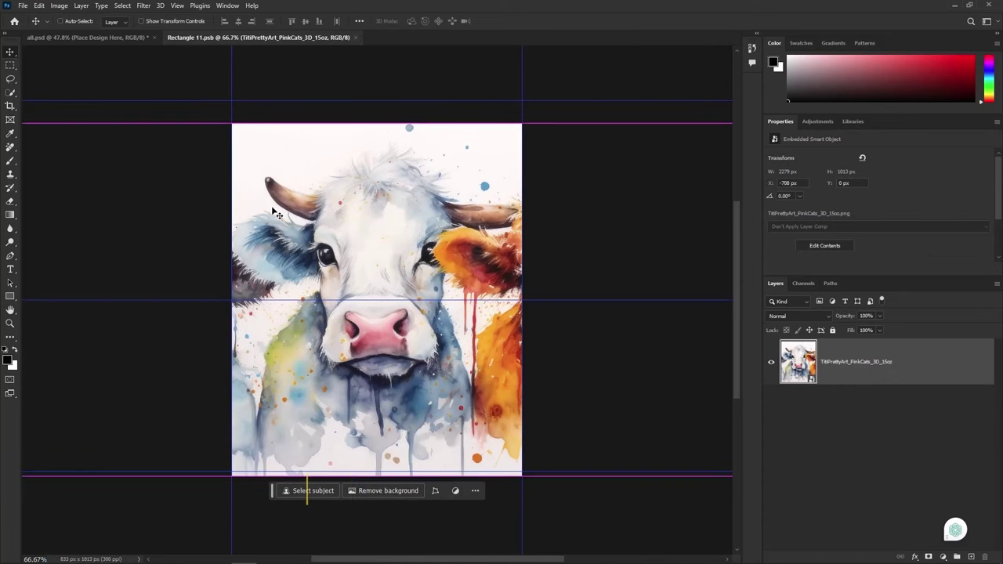
key("ctrl+w")
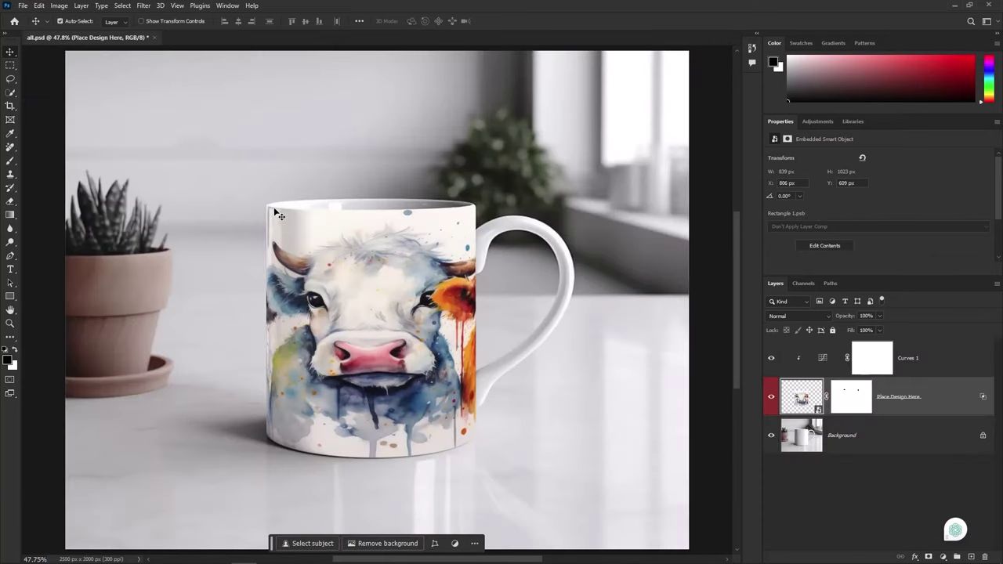
Swap the wrap for WhiteCat_3D_15oz, delete the old layer, and save back to the mockup
double_click(813, 397)
double_click(803, 363)
left_click(23, 5)
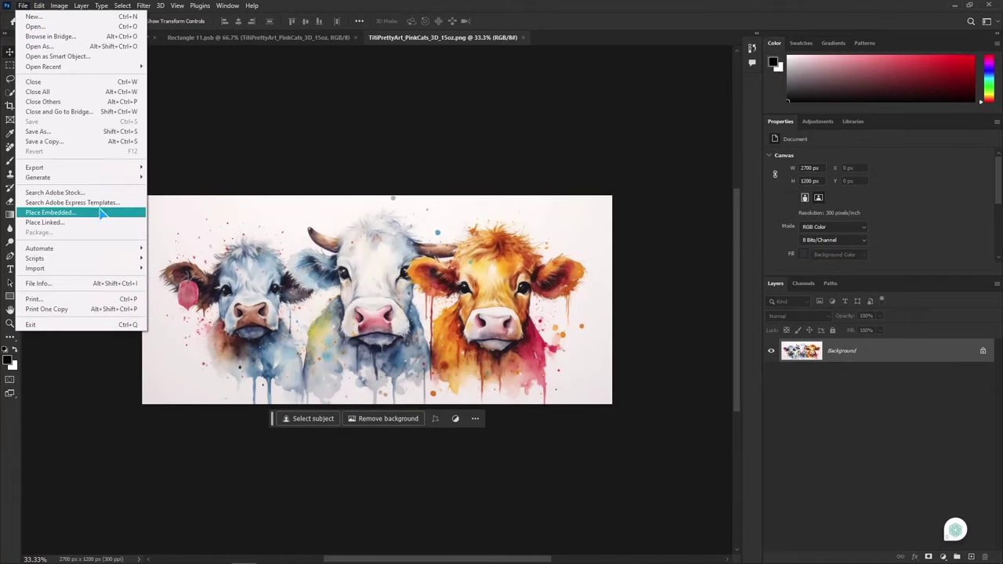
left_click(100, 214)
scroll(667, 331, "down", 10)
double_click(667, 331)
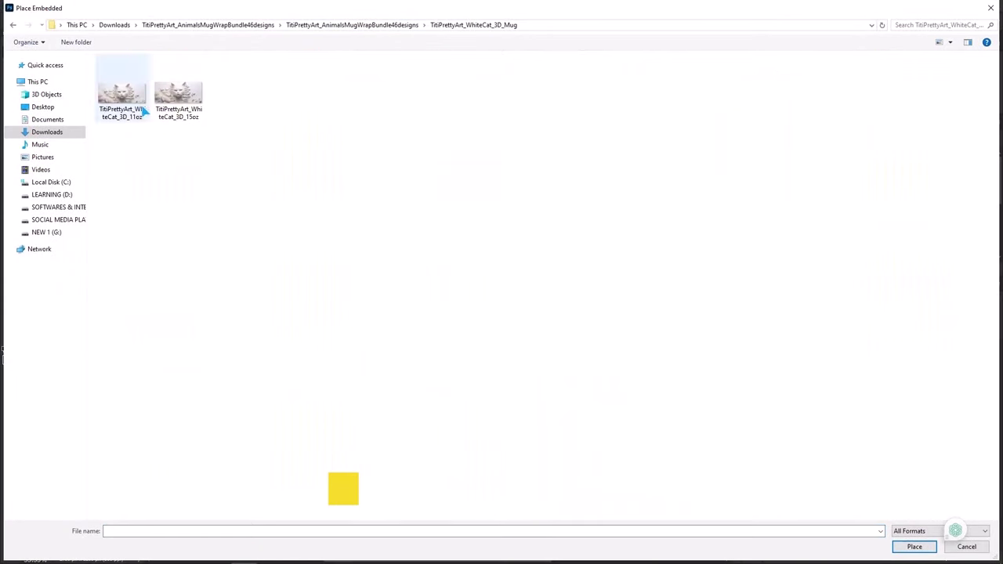
double_click(178, 98)
left_click(862, 373)
key("Delete")
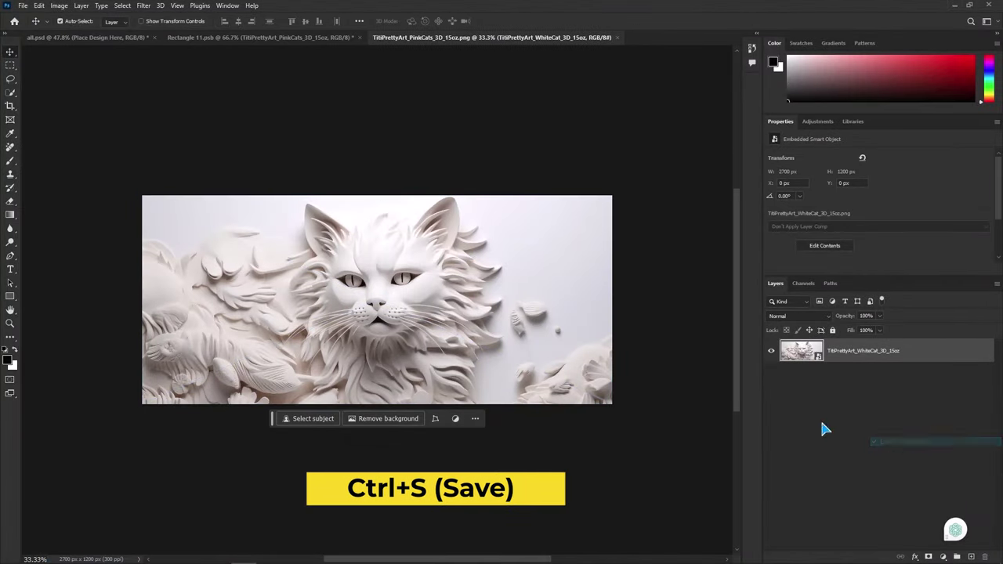
key("ctrl+w")
key("ctrl+s")
key("ctrl+w")
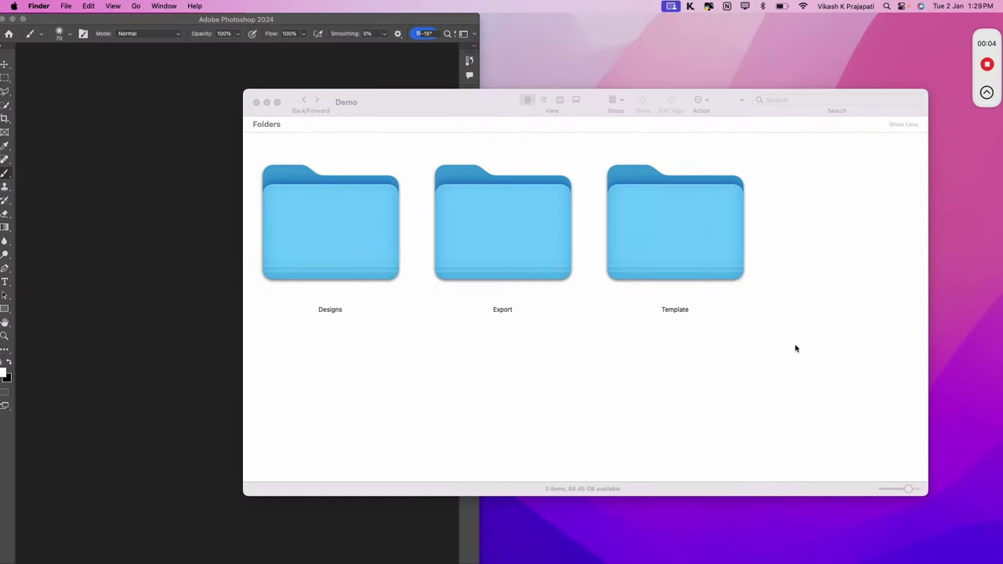
Review the five mug PSD mockups in the Template folder, then go back to Demo
left_click(678, 244)
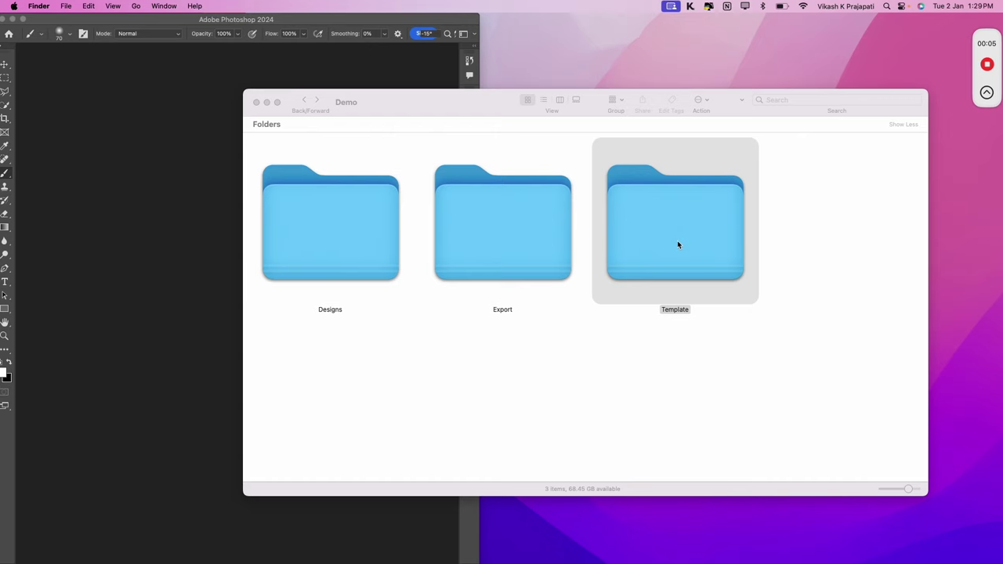
double_click(677, 245)
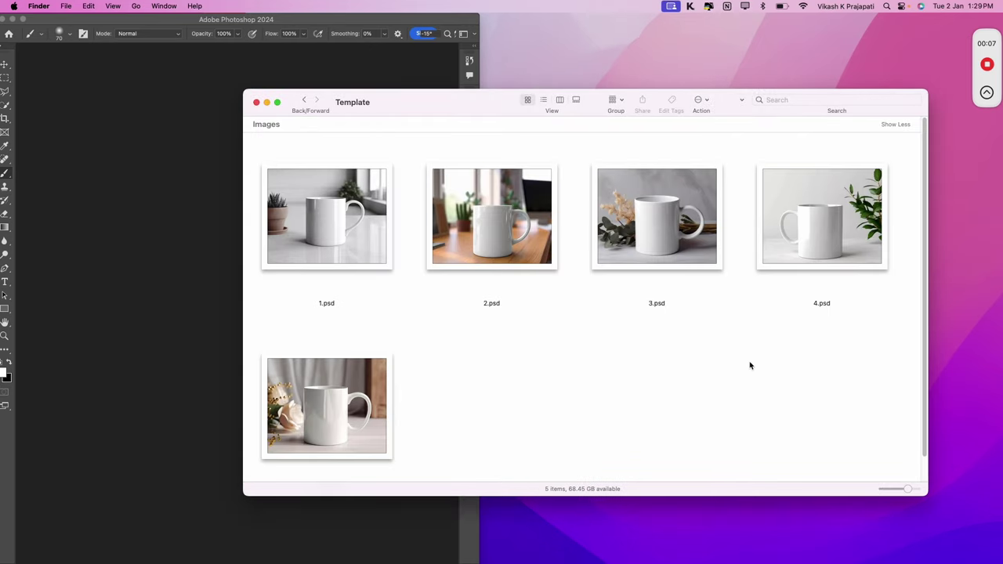
scroll(731, 374, "down", 2)
scroll(735, 370, "up", 2)
left_click(303, 101)
Browse the ten PNG designs in the Designs folder and return to Demo
double_click(361, 207)
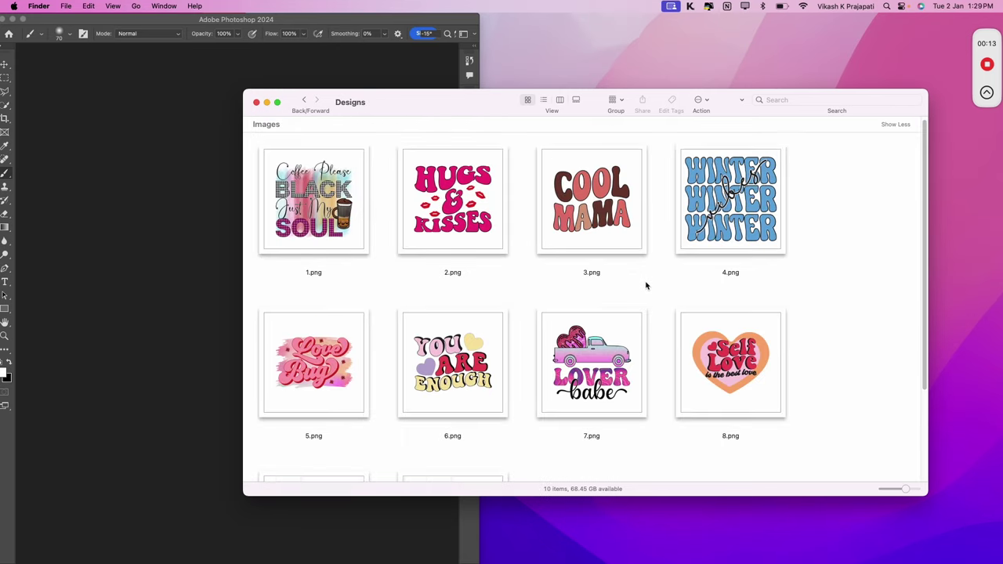
scroll(645, 285, "down", 4)
scroll(645, 284, "up", 4)
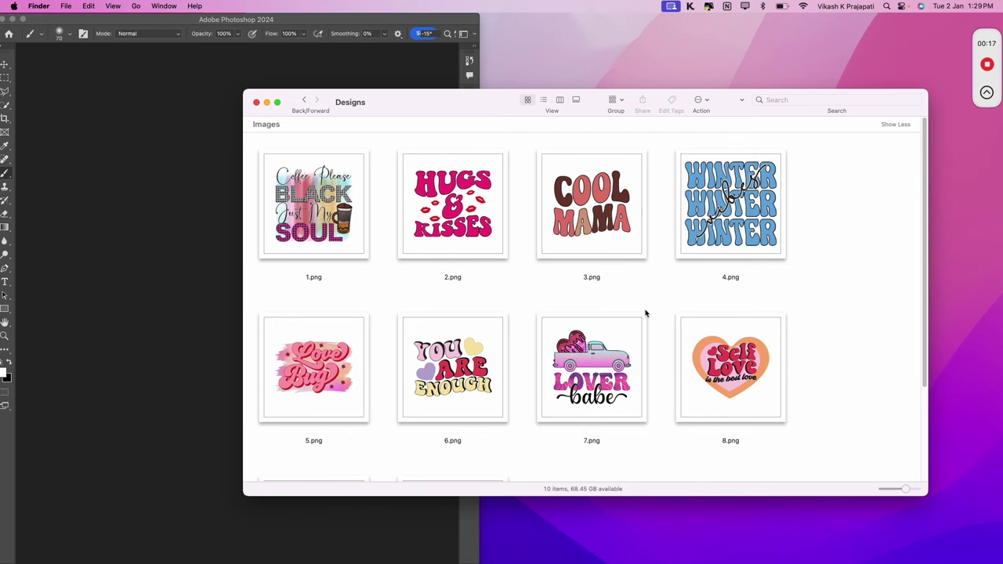
scroll(644, 314, "down", 3)
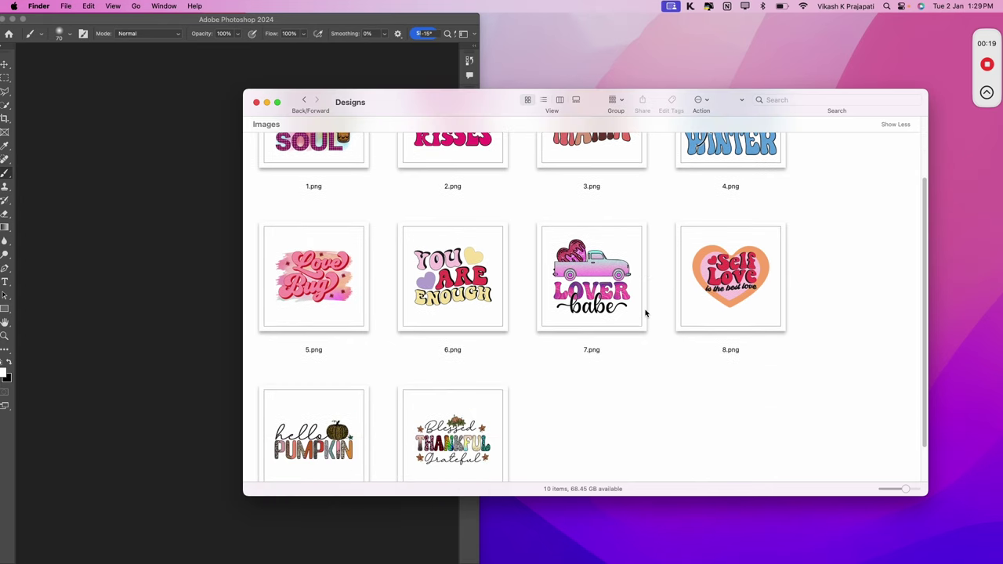
scroll(647, 309, "up", 3)
left_click(308, 102)
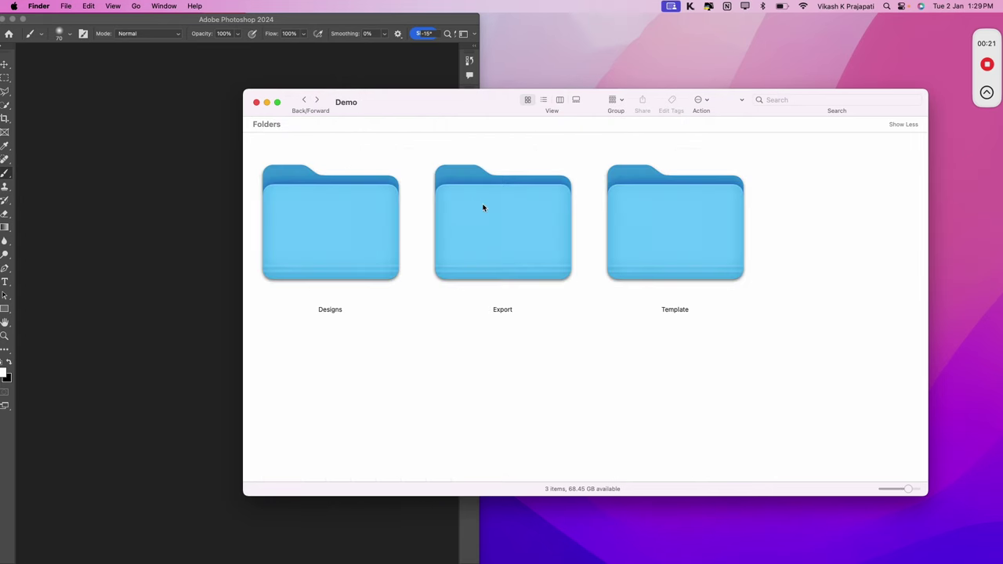
Open Demo's Export folder, which is still empty
double_click(484, 209)
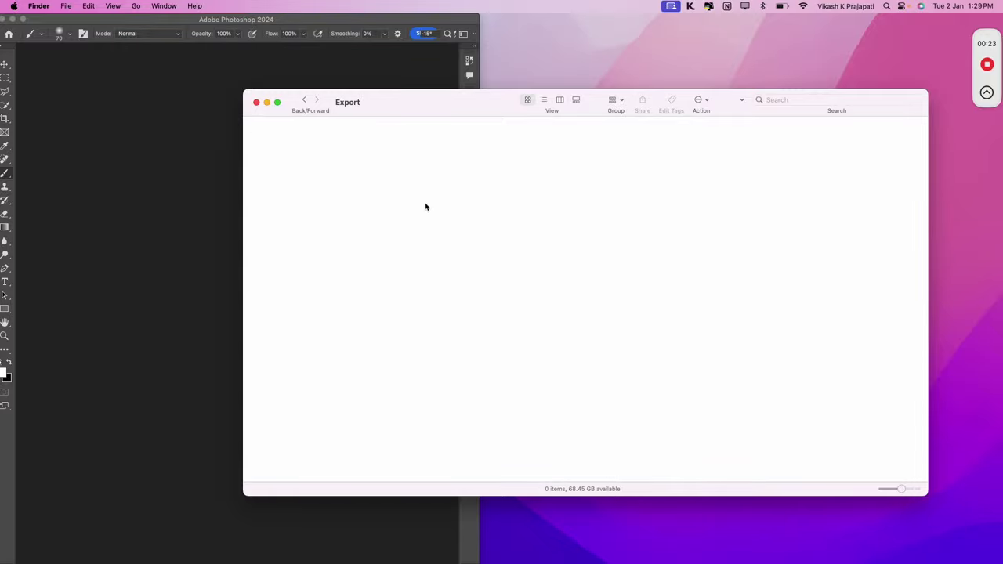
left_click(530, 67)
left_click(321, 139)
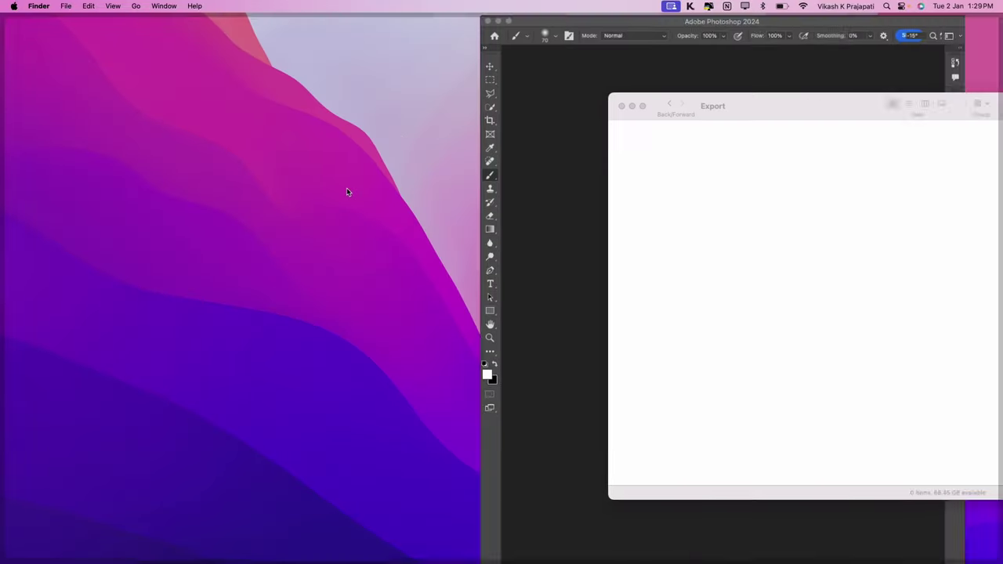
Bring up the Bulk Mockup panel and set its template folder to Demo's Template
left_click(194, 182)
left_click_drag(326, 107, 347, 96)
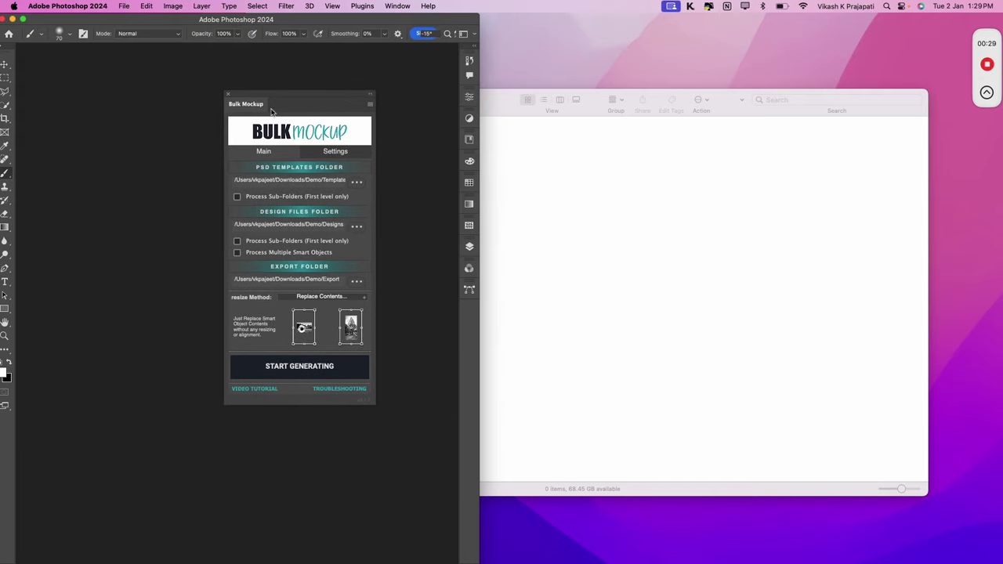
left_click_drag(289, 96, 314, 122)
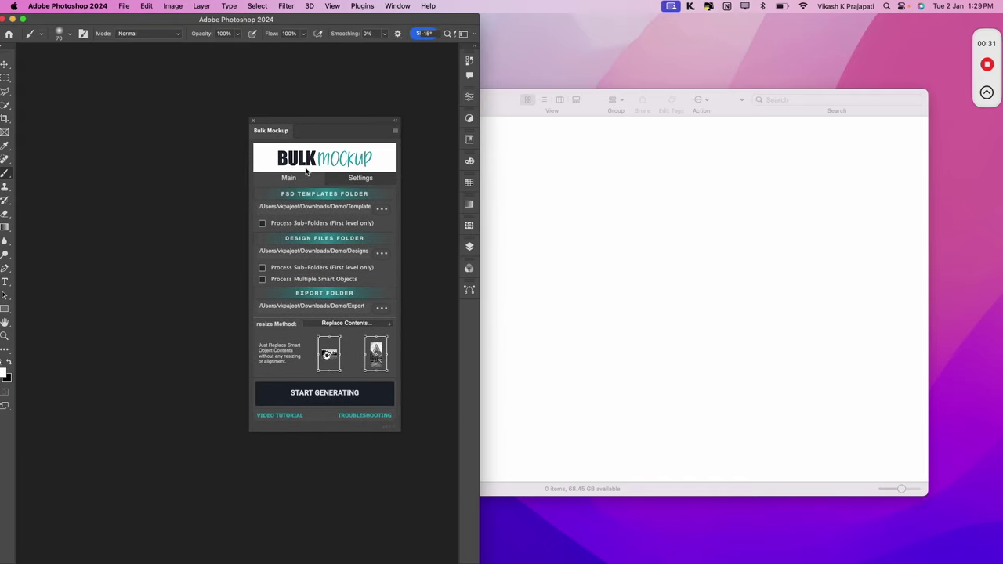
left_click(382, 210)
left_click(807, 453)
Set the Bulk Mockup design folder to Designs and the export folder to Export
left_click(381, 255)
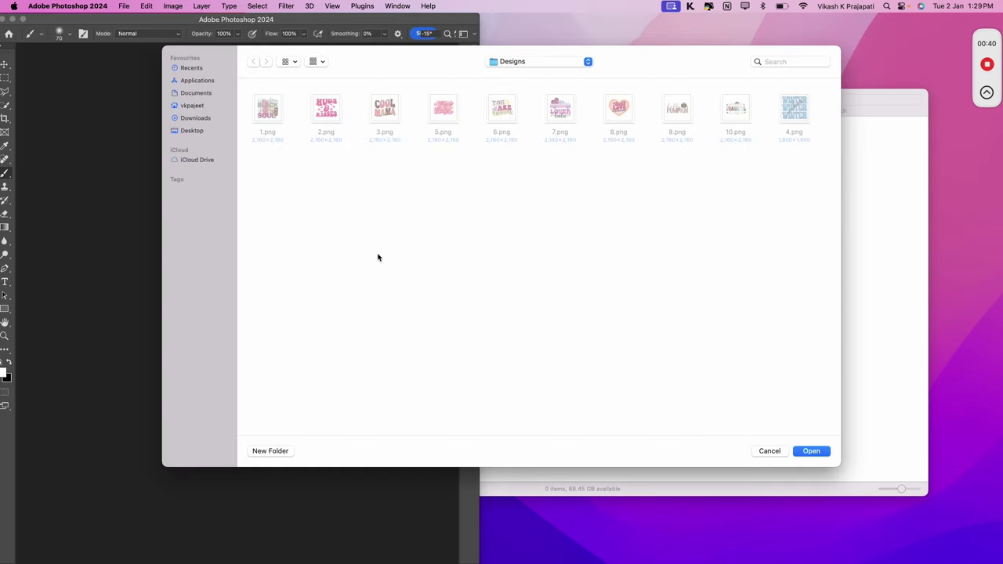
left_click(822, 454)
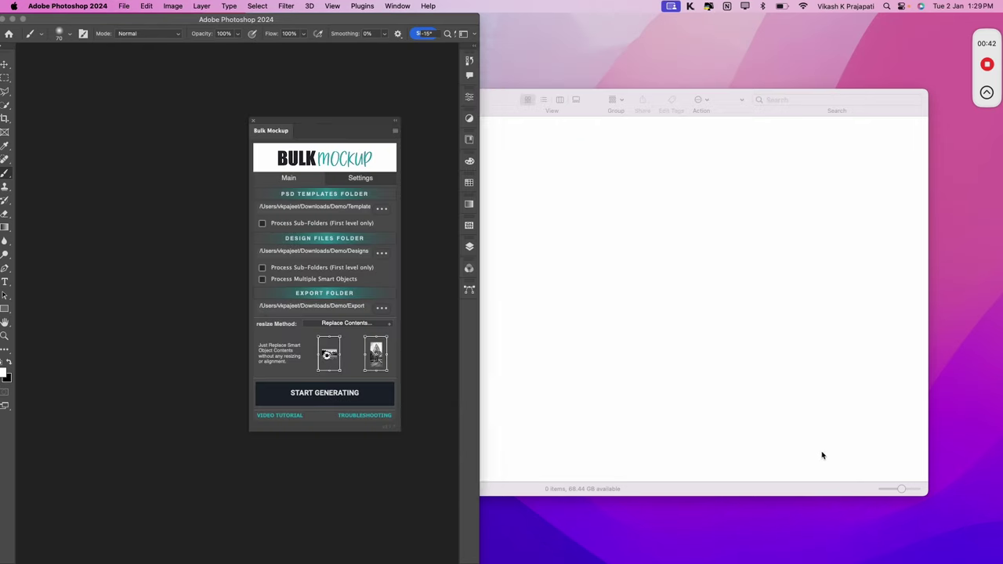
left_click(382, 308)
left_click(528, 62)
left_click(396, 236)
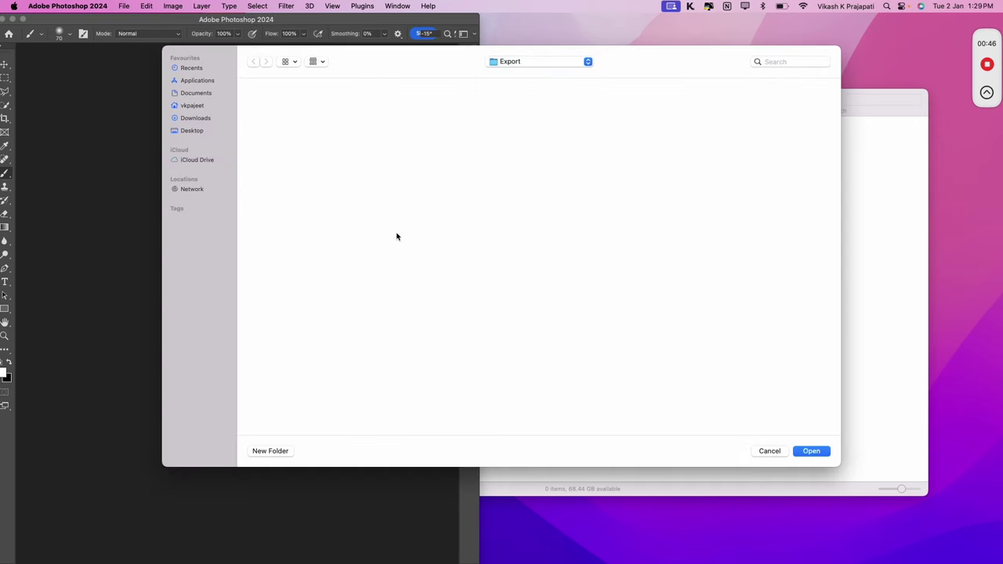
left_click(811, 451)
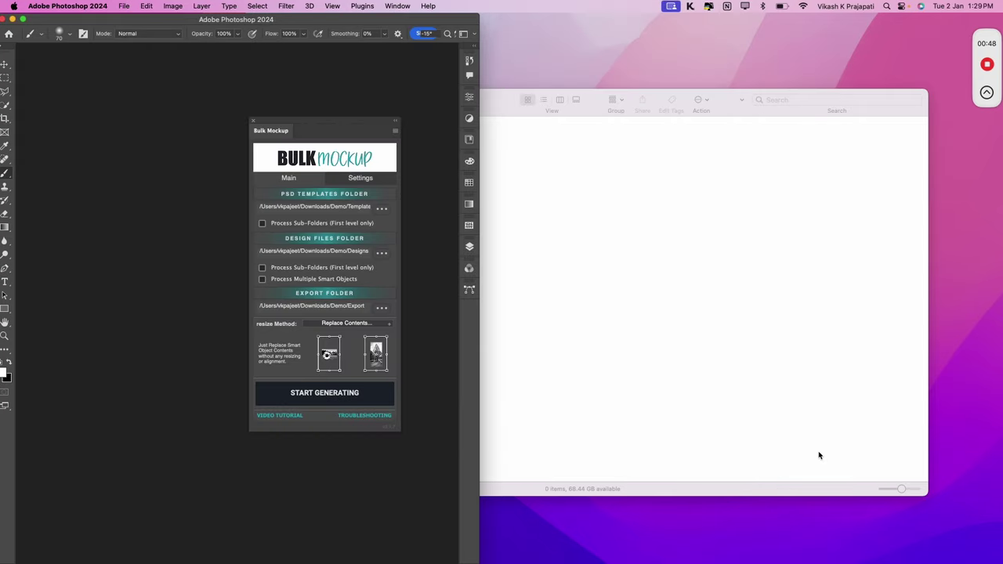
left_click_drag(348, 129, 868, 140)
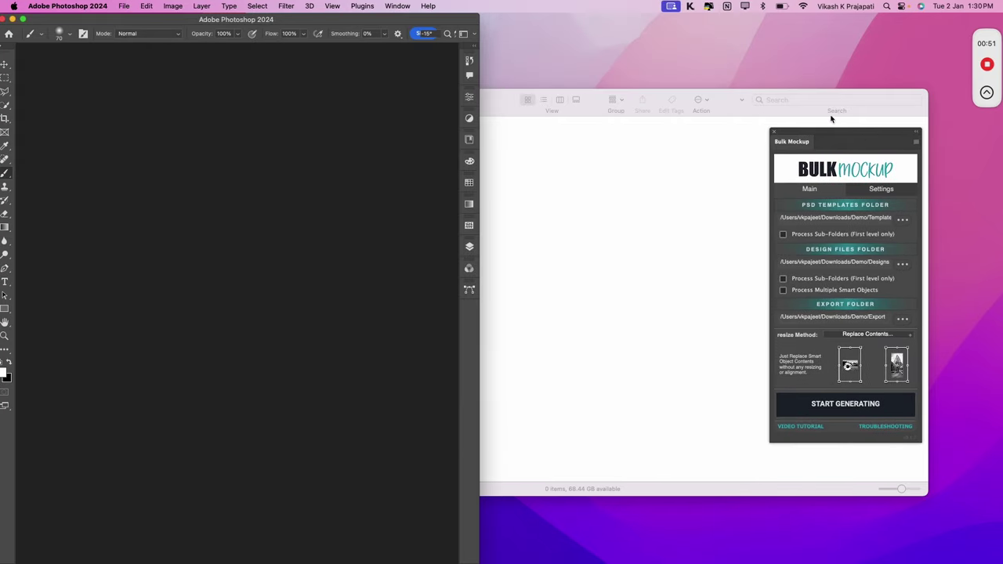
Start generating in Bulk Mockup and watch the Export window fill with mug mockup JPGs
left_click(840, 404)
left_click(687, 377)
left_click_drag(494, 108, 604, 134)
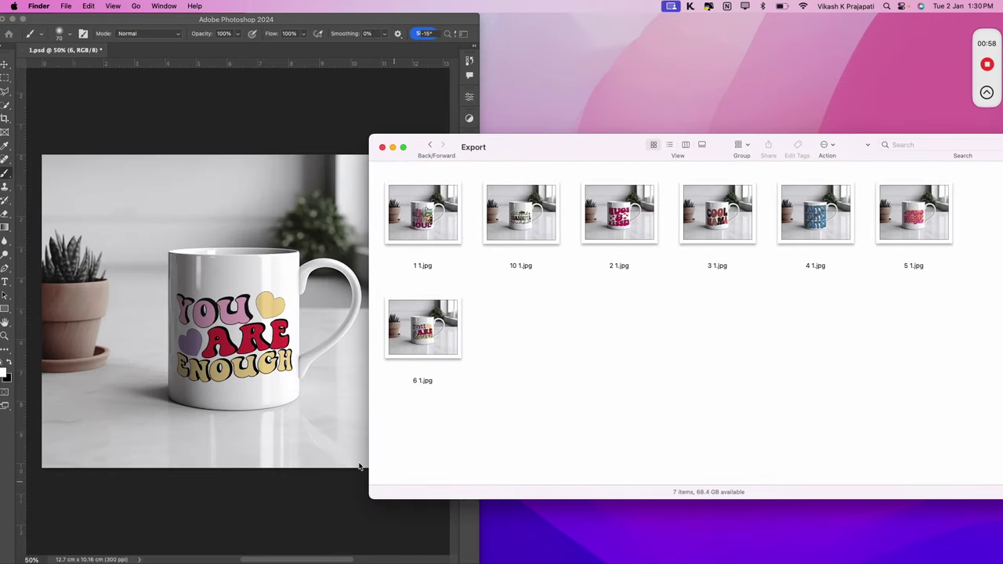
left_click_drag(374, 463, 459, 463)
left_click_drag(638, 156, 572, 156)
scroll(874, 398, "down", 2)
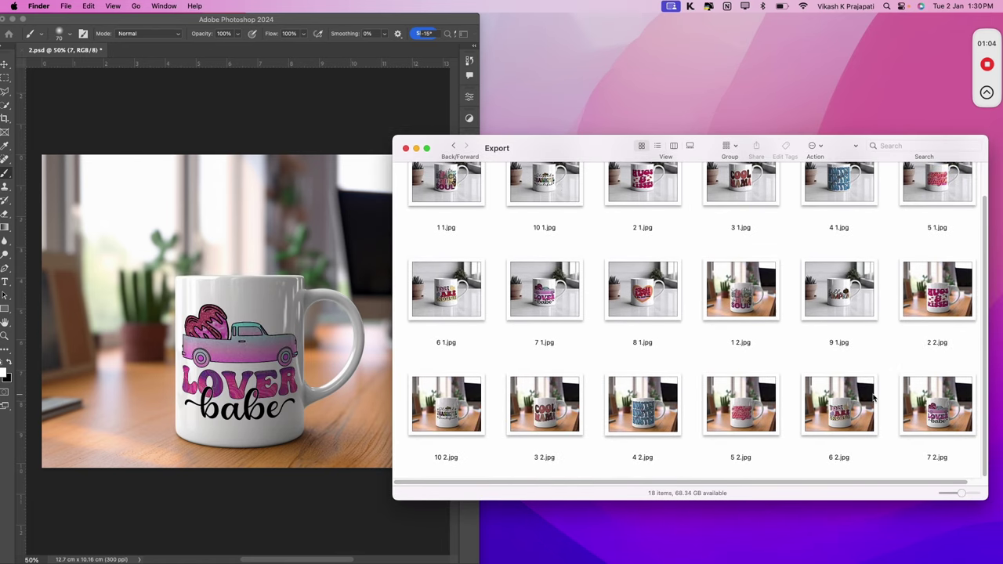
scroll(875, 398, "down", 3)
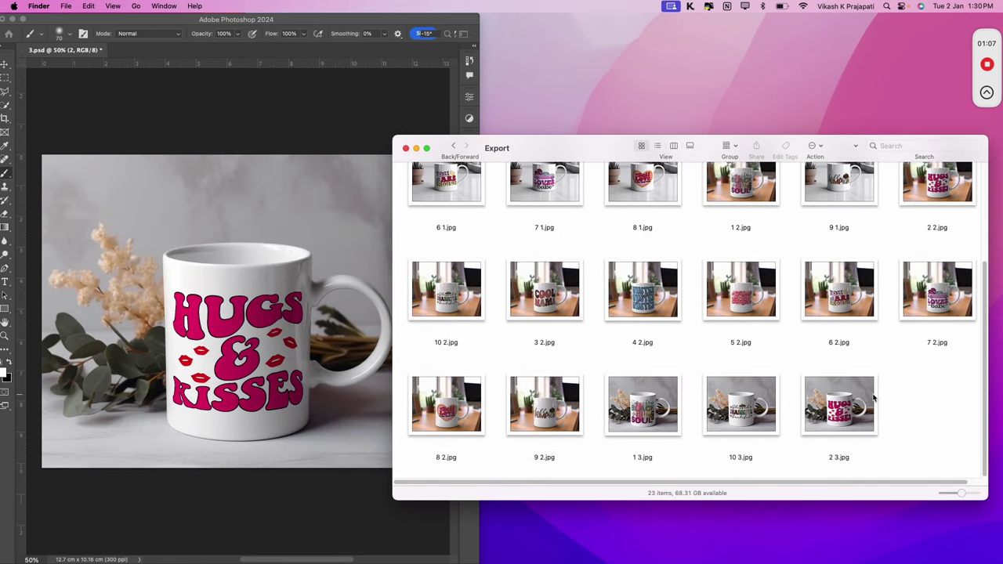
scroll(874, 398, "down", 3)
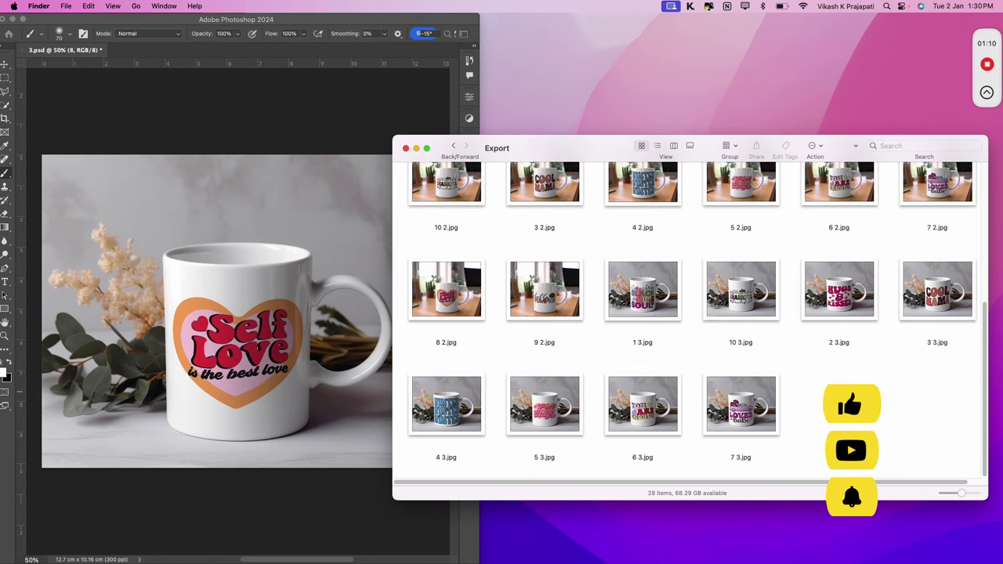
scroll(689, 321, "down", 3)
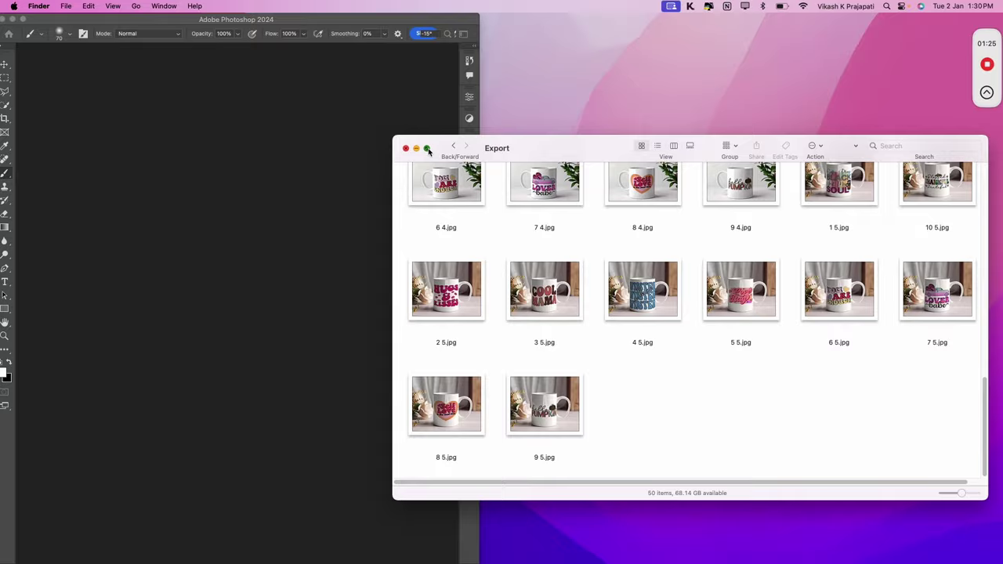
Make the Export window full-screen and enlarge the mockup thumbnails
left_click(427, 149)
left_click_drag(975, 557, 984, 557)
scroll(563, 439, "up", 10)
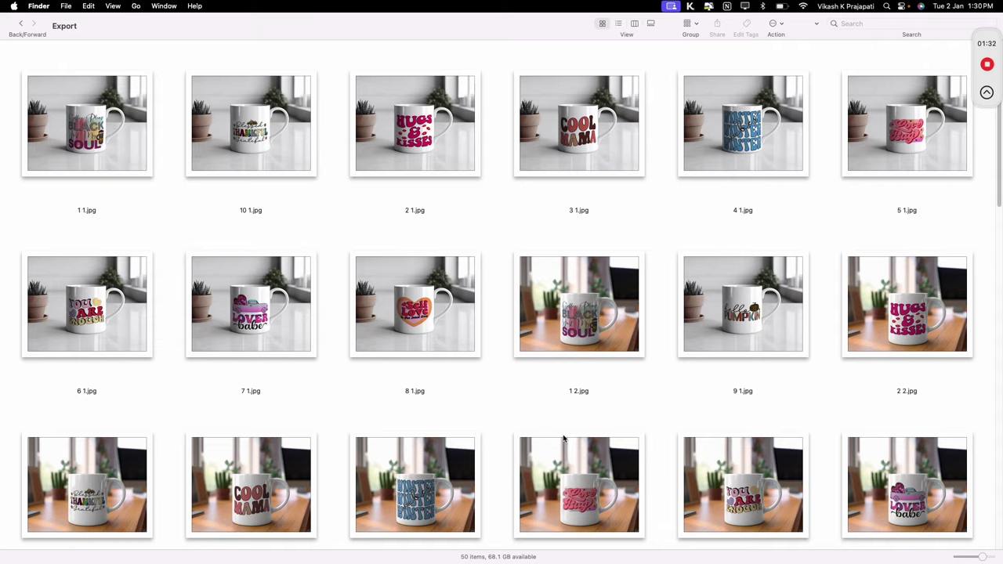
scroll(564, 439, "down", 2)
Switch to Gallery view and flip through 3 3.jpg and 5 1.jpg to 6 5.jpg
key("super+4")
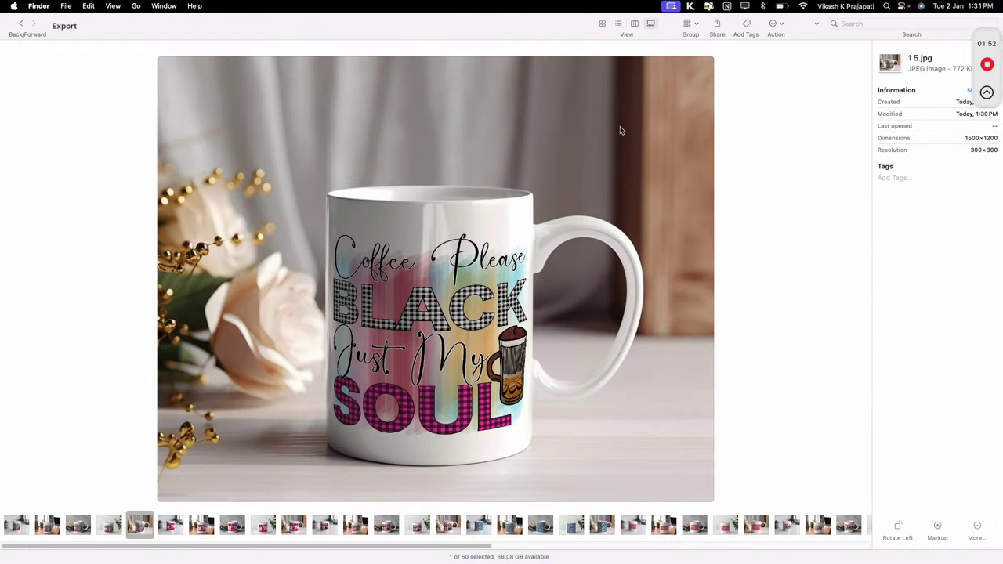
key("Right")
key("Right")
key("Right")
key("Right")
key("Right")
key("Right")
key("Right")
key("Right")
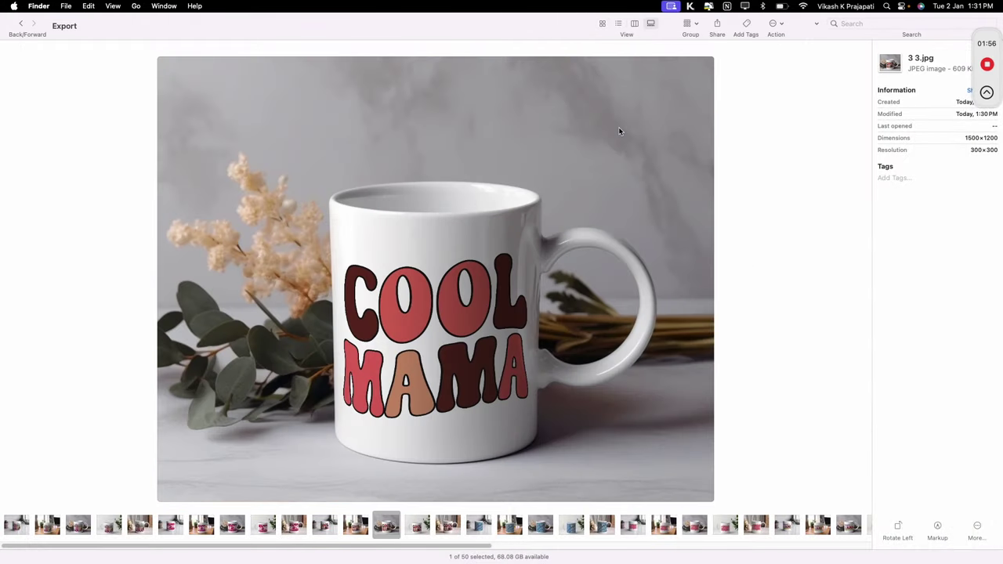
key("Right")
key("Right")
key("Right")
key("Right")
key("Right")
key("Right")
key("Right")
key("Right")
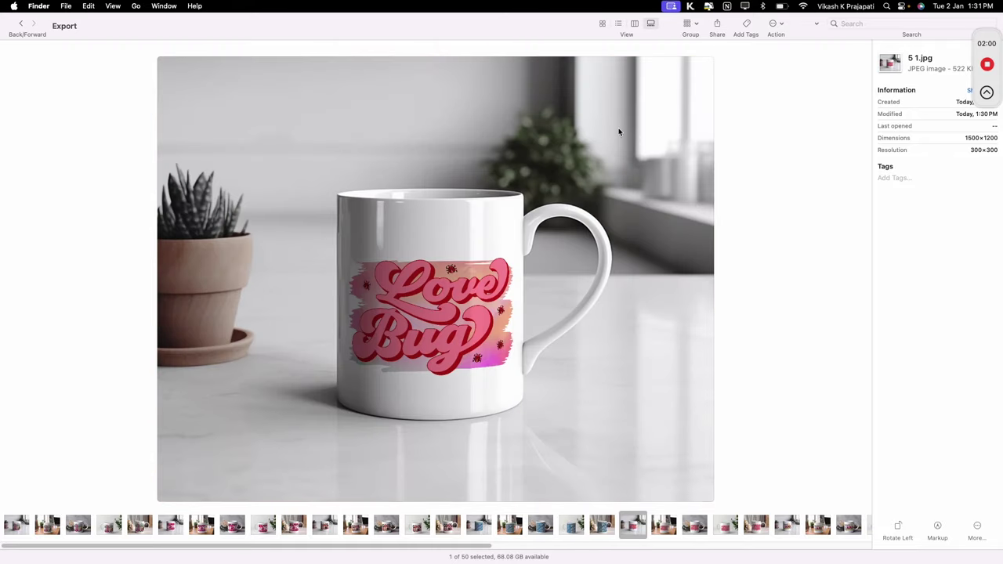
key("Right")
key("Right")
key("Right")
key("Right")
key("Right")
key("Right")
key("Right")
key("Right")
key("Right")
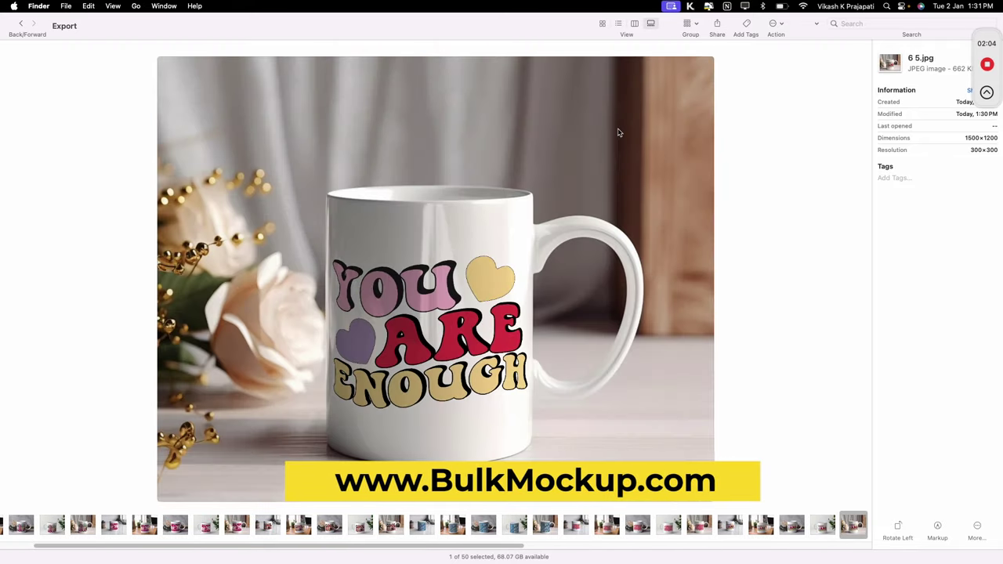